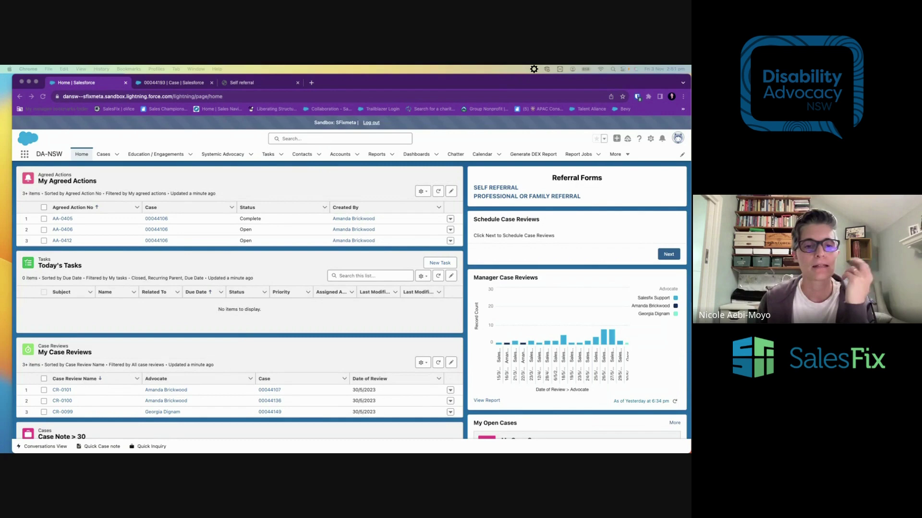
scroll(598, 230, down, 5)
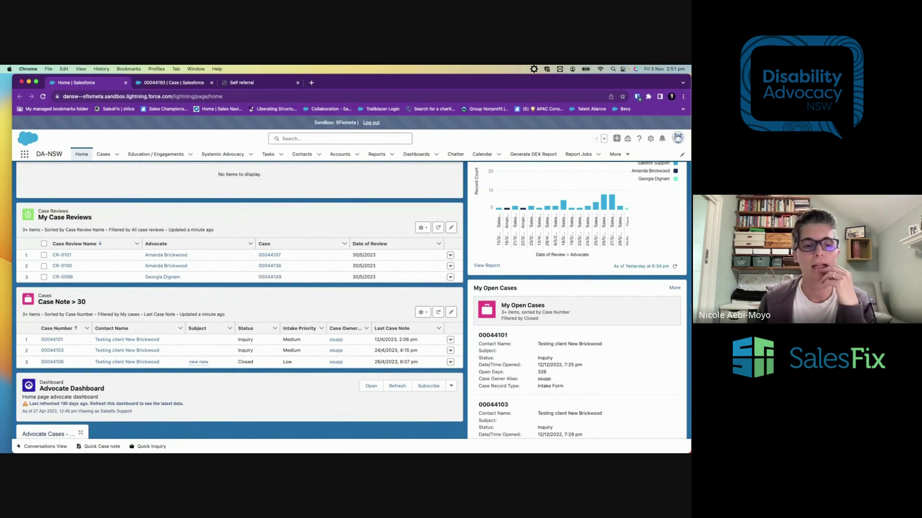
scroll(613, 253, up, 5)
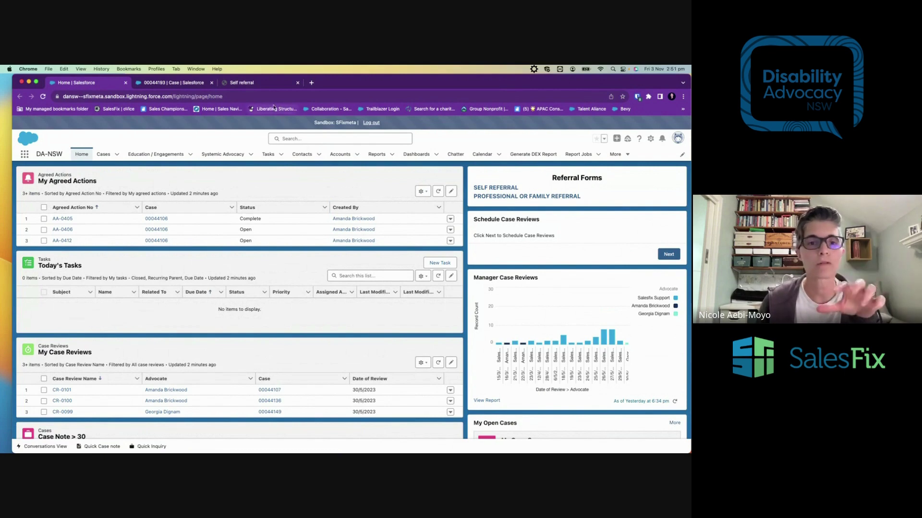
- Switch to the Formstack Self referral form and scroll down through its questions
click(266, 84)
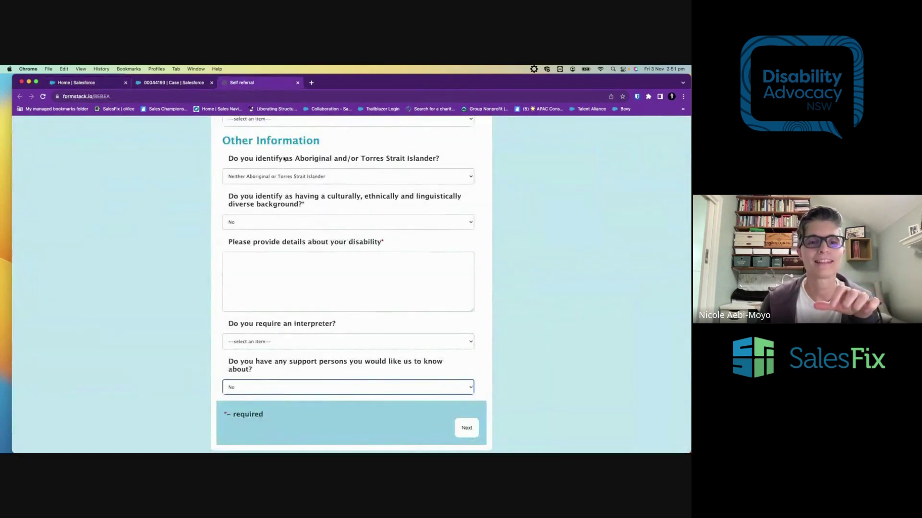
scroll(283, 157, up, 20)
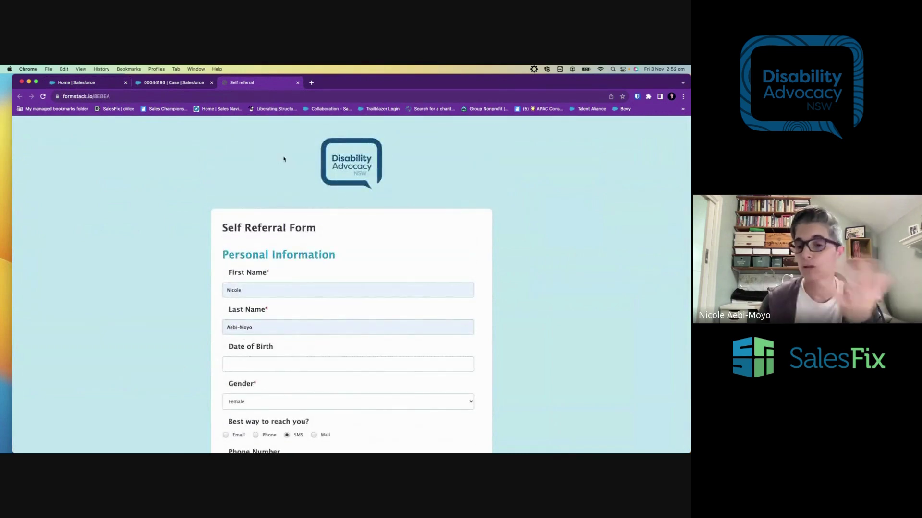
scroll(293, 259, down, 3)
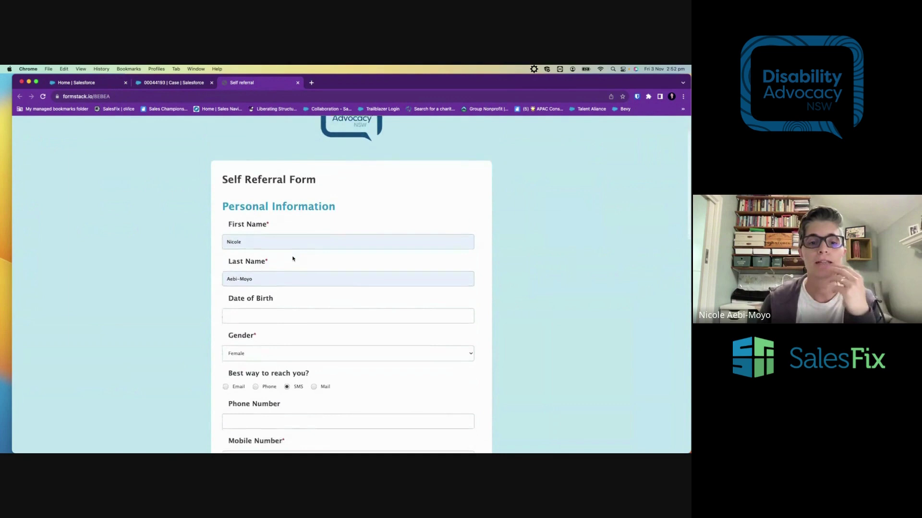
scroll(292, 259, down, 3)
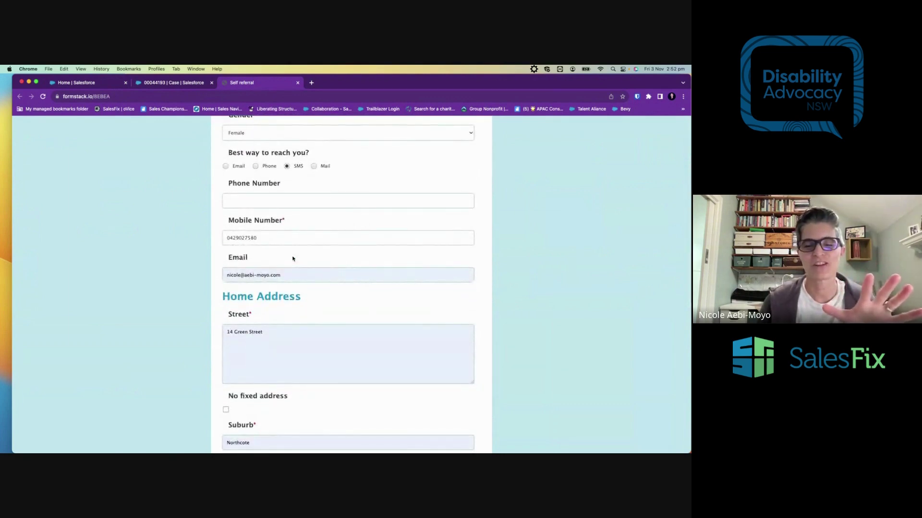
scroll(293, 259, down, 3)
scroll(293, 258, down, 3)
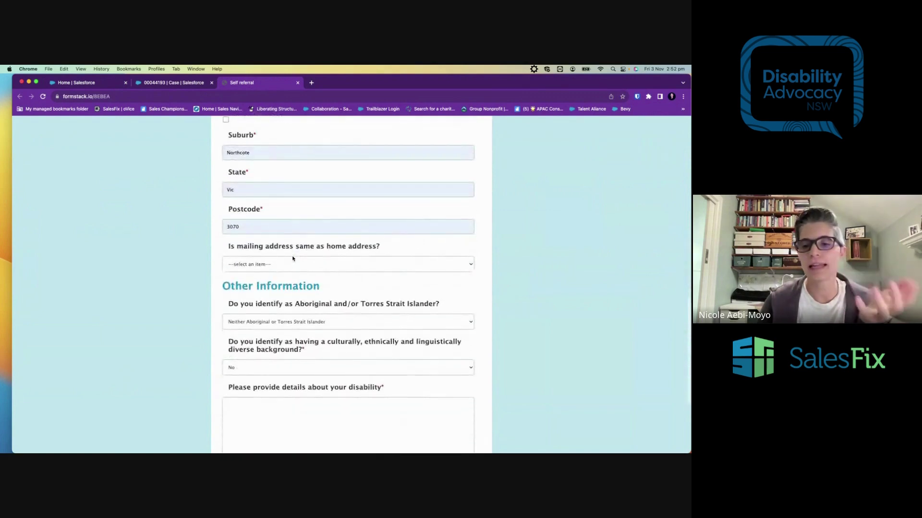
scroll(293, 258, down, 3)
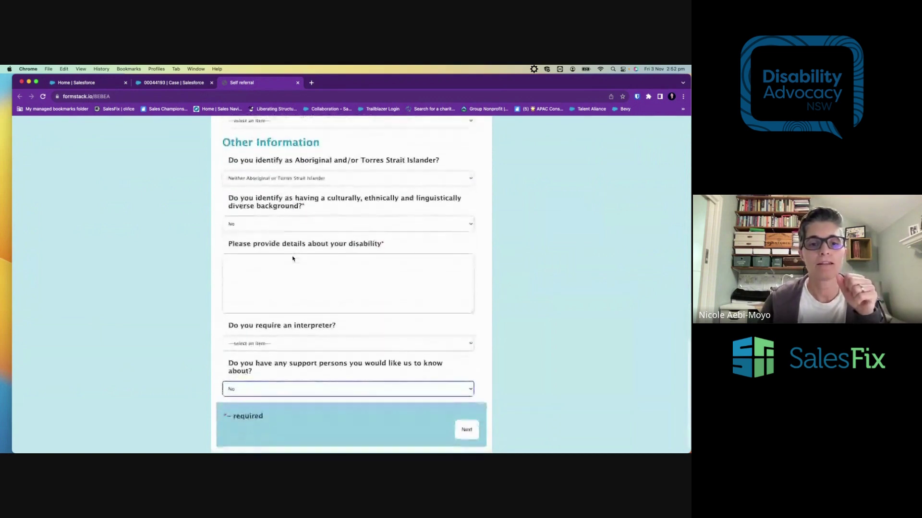
- Answer Yes to having support persons, revealing the Relationships section
click(292, 260)
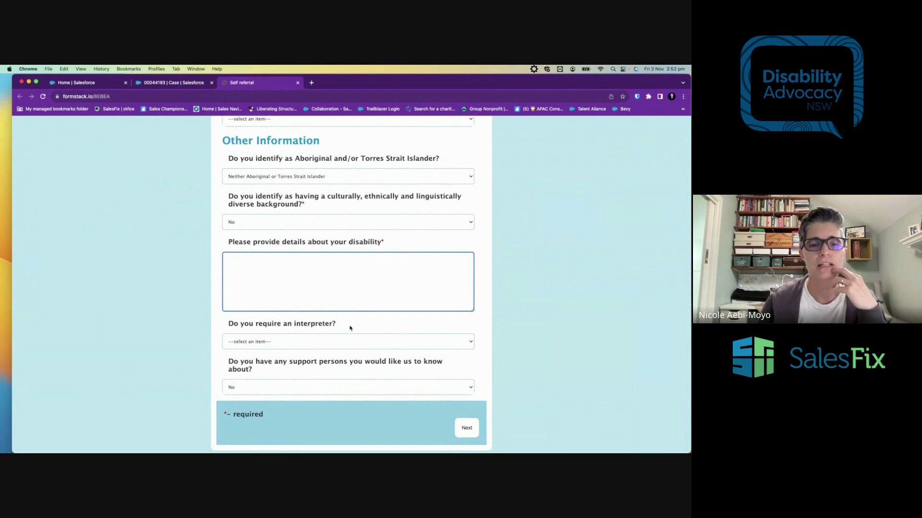
click(319, 387)
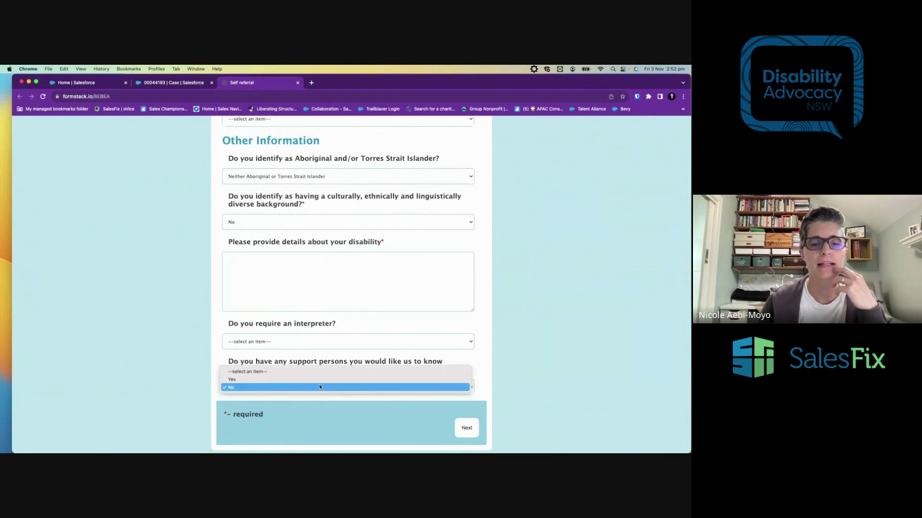
click(317, 380)
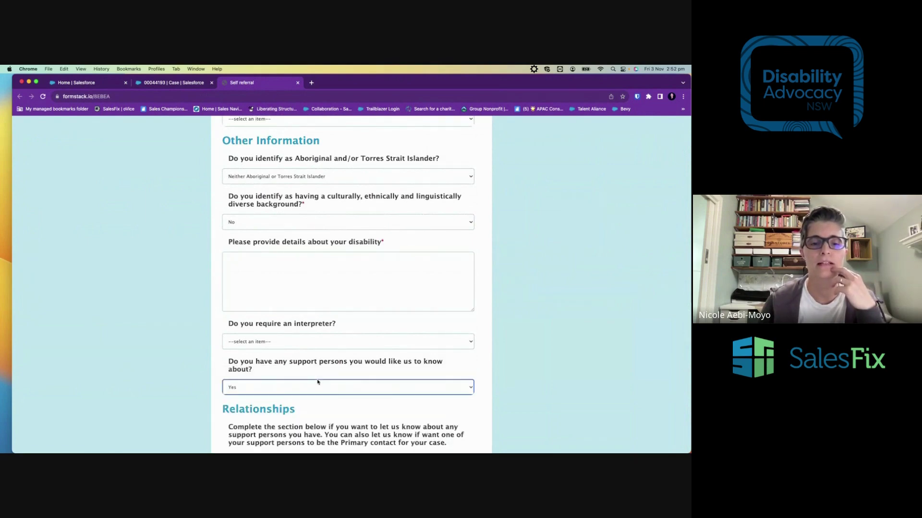
scroll(318, 382, down, 5)
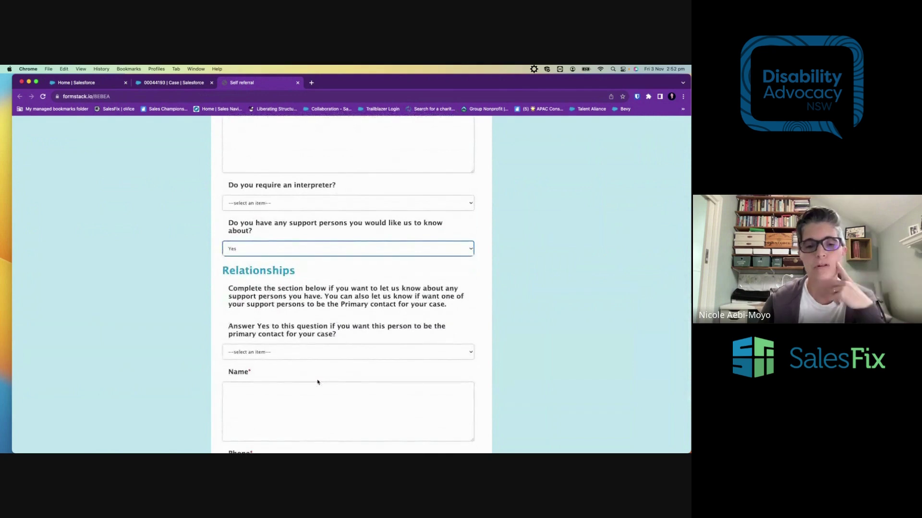
scroll(318, 382, down, 2)
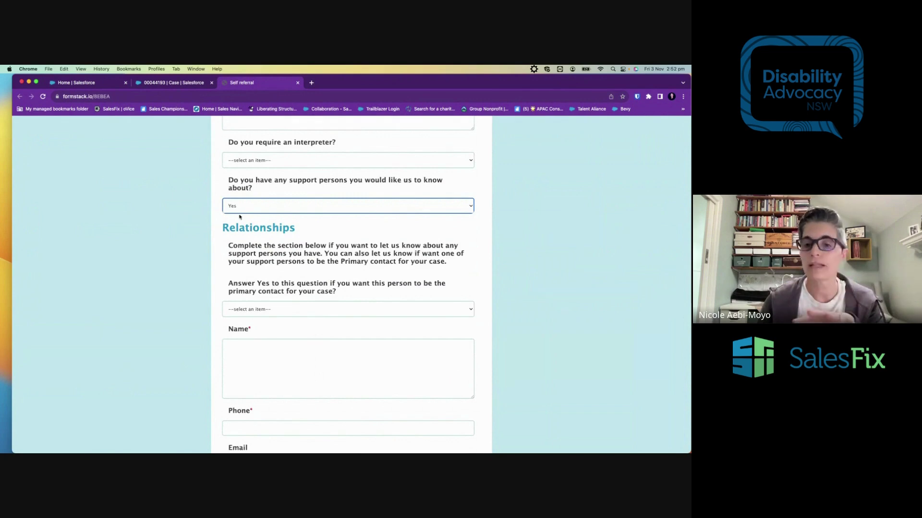
- Go back to Salesforce and open the test client's case at Inquiry status
click(108, 84)
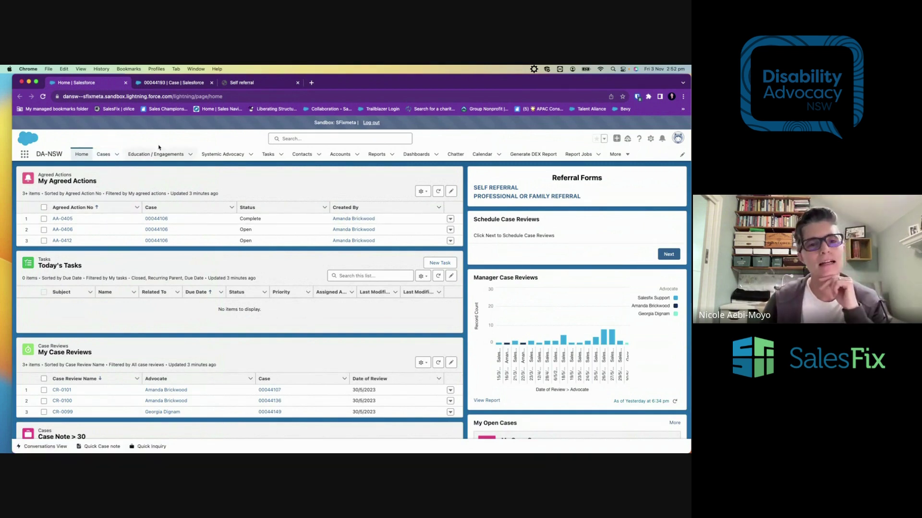
click(158, 84)
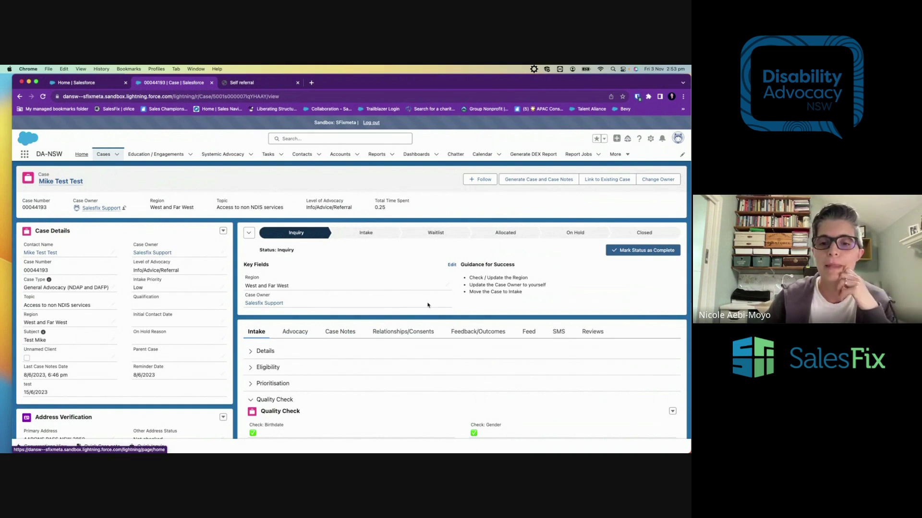
- Mark Intake as the current status, with Waitlist Email/SMS Automation set to No
click(367, 233)
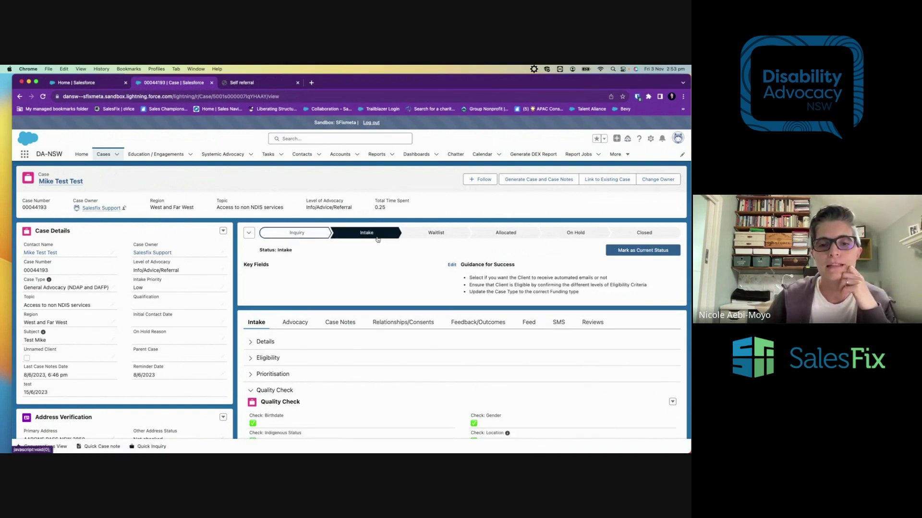
click(619, 251)
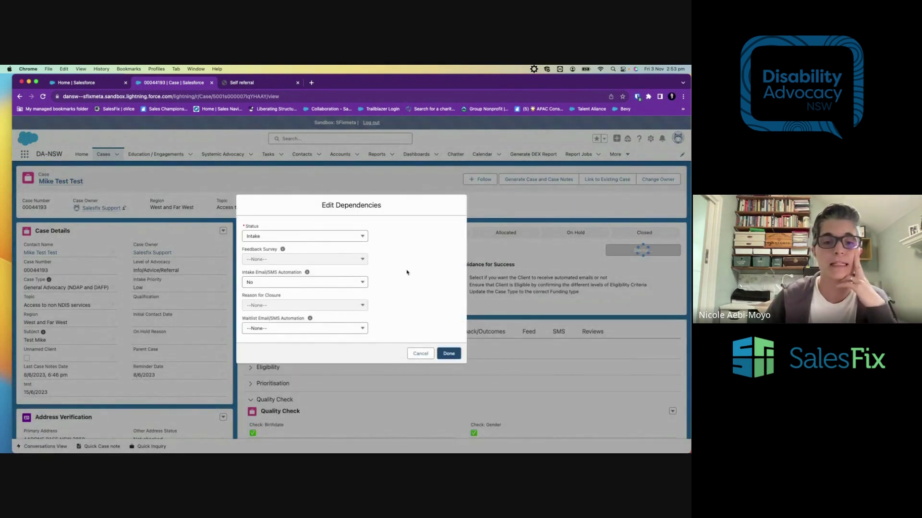
mouse_move(308, 273)
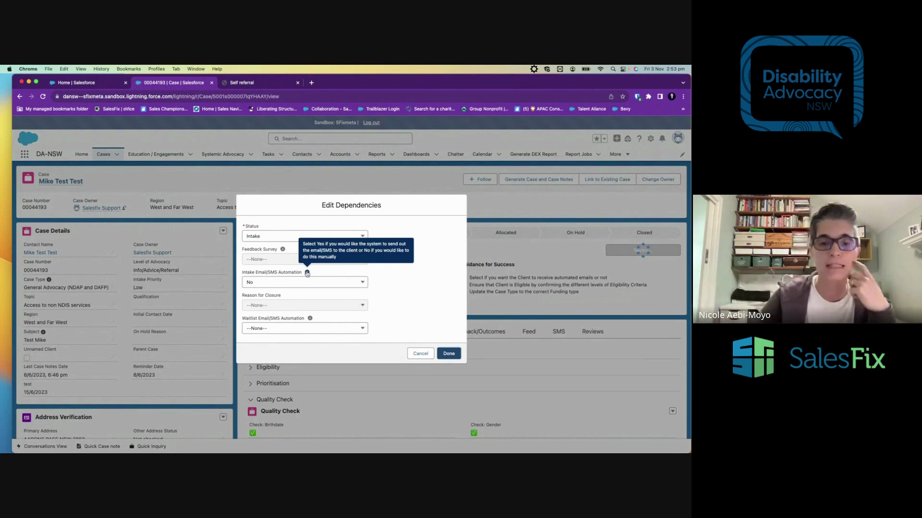
click(303, 329)
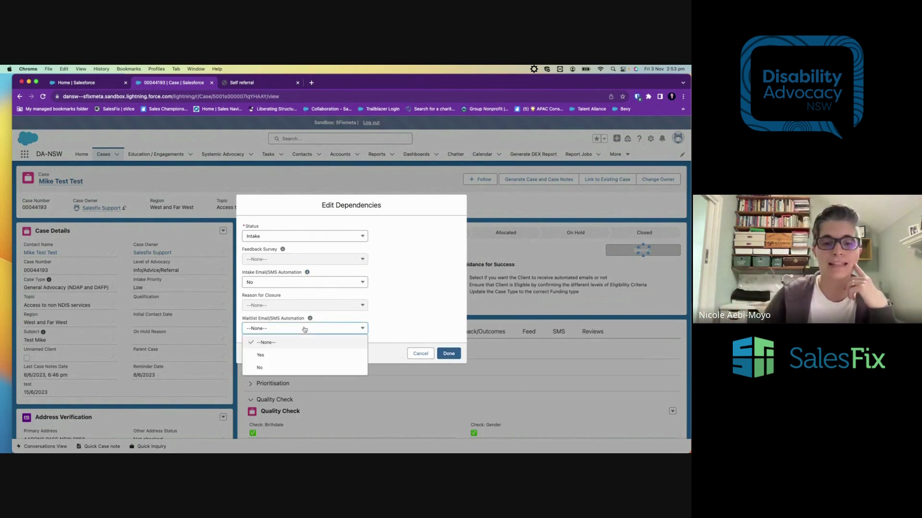
click(264, 370)
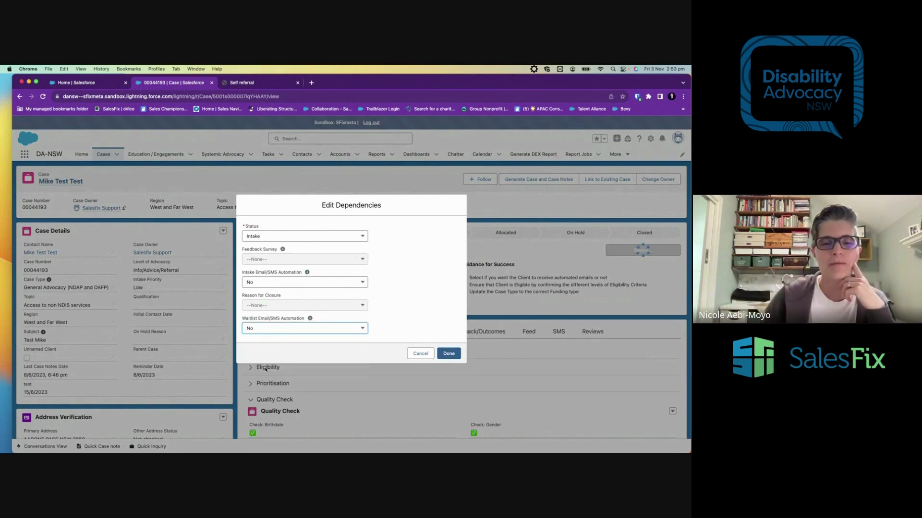
click(448, 354)
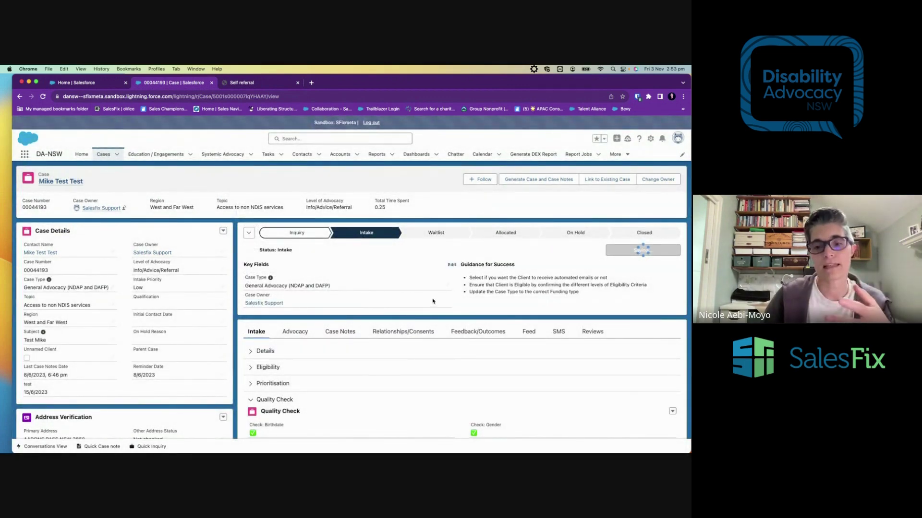
- Expand the Eligibility Check section and review that all criteria are ticked
scroll(432, 301, down, 3)
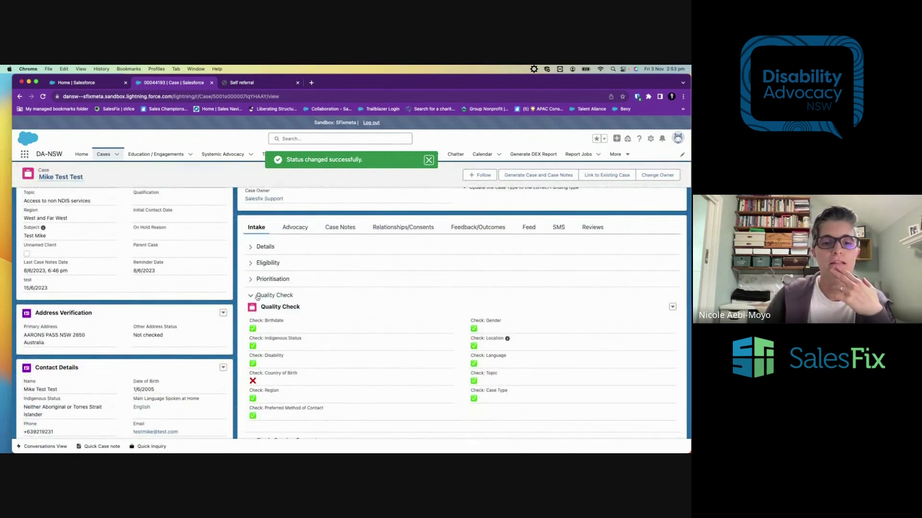
click(250, 264)
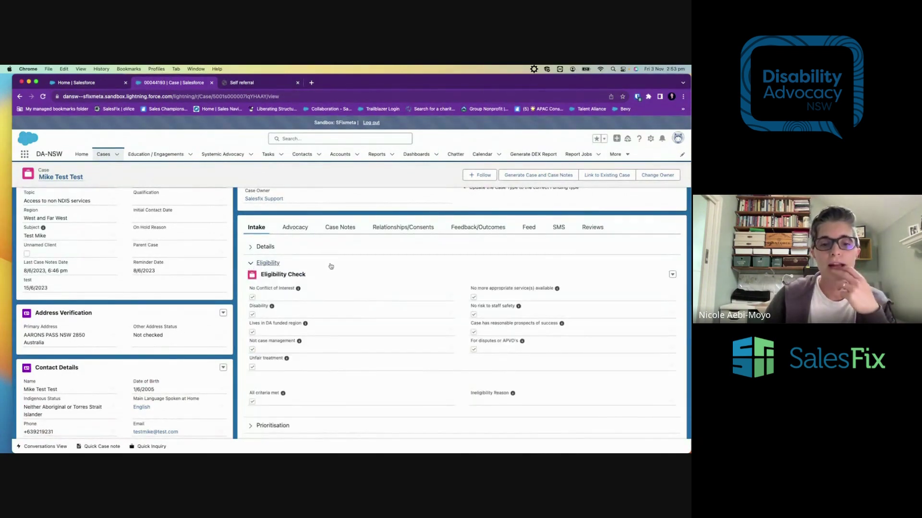
scroll(326, 267, down, 2)
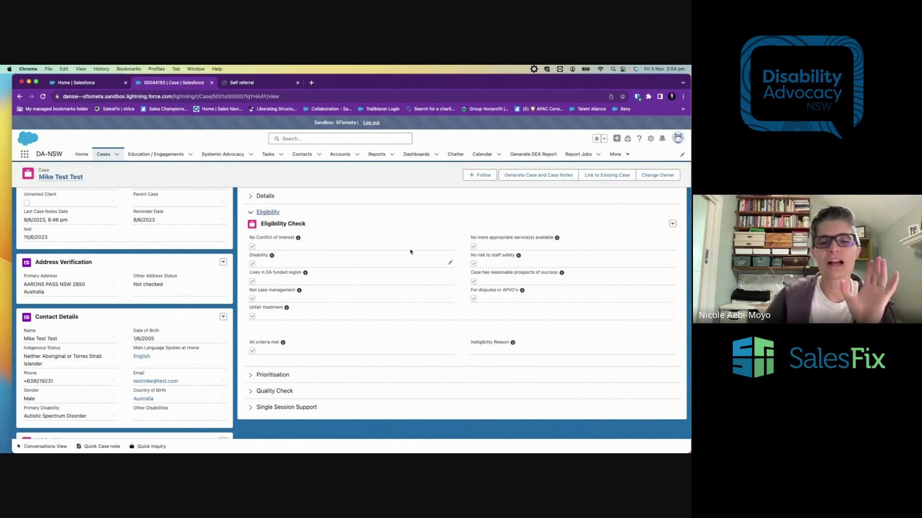
scroll(417, 282, down, 1)
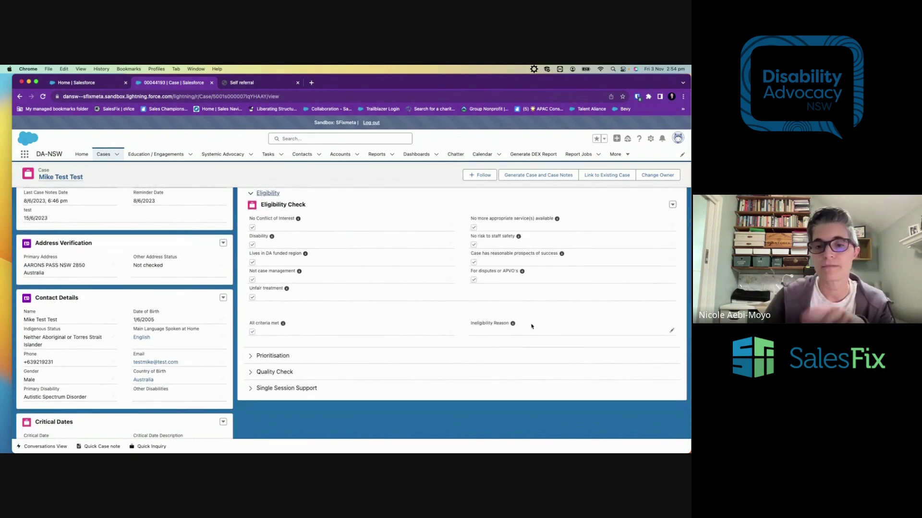
scroll(532, 327, down, 3)
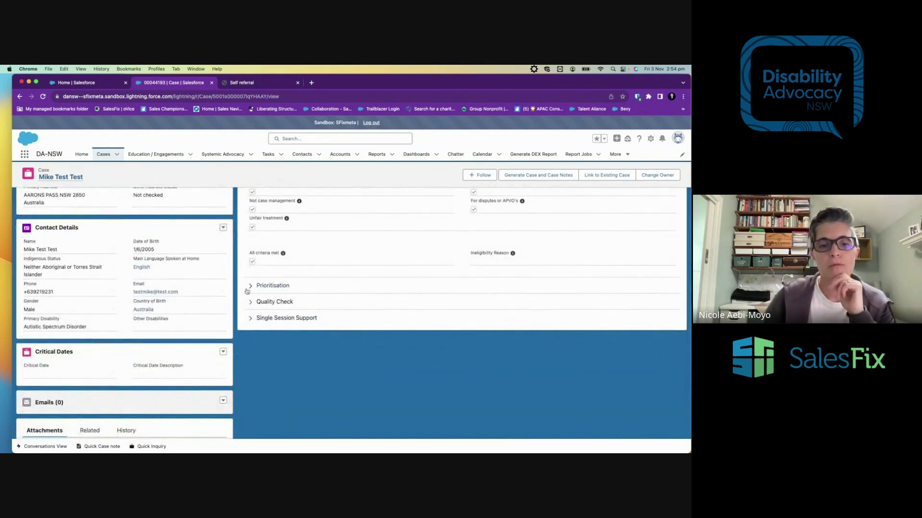
- Expand Prioritisation (Urgent, alleged abuse) and Quality Check, where Country of Birth fails
click(249, 288)
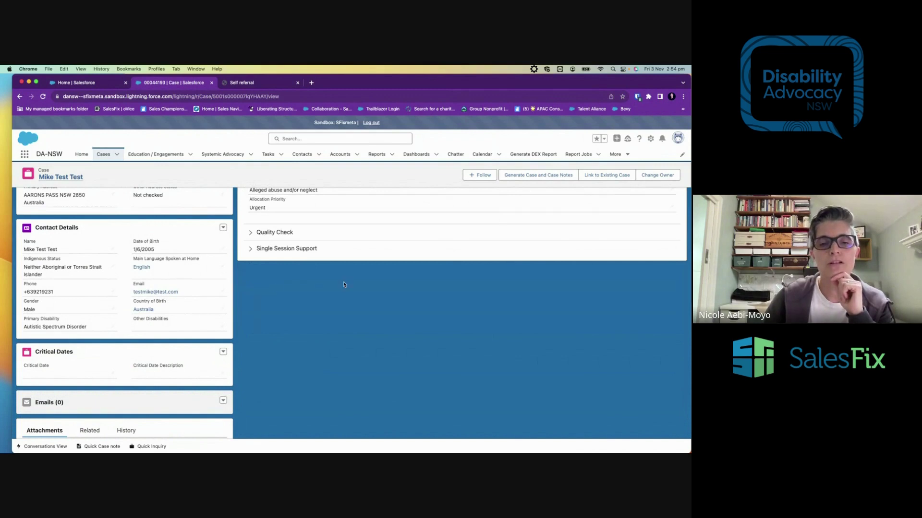
scroll(359, 285, up, 4)
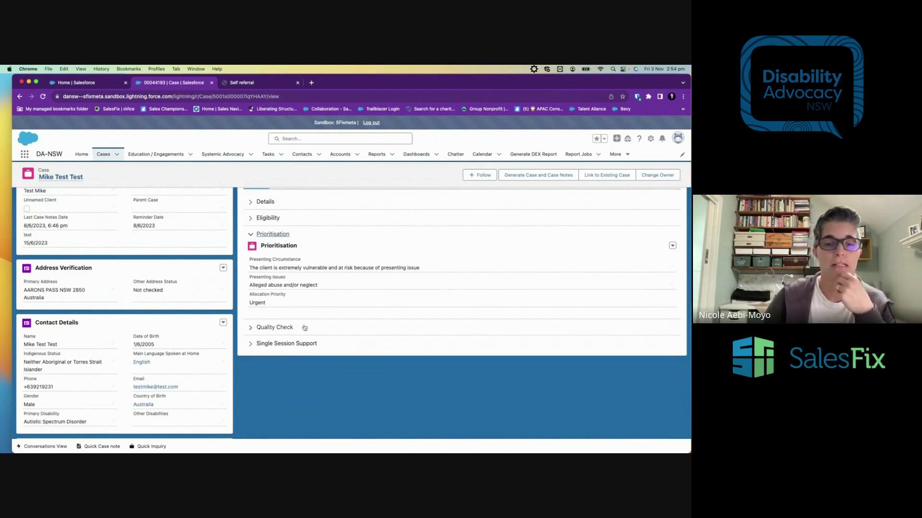
click(254, 330)
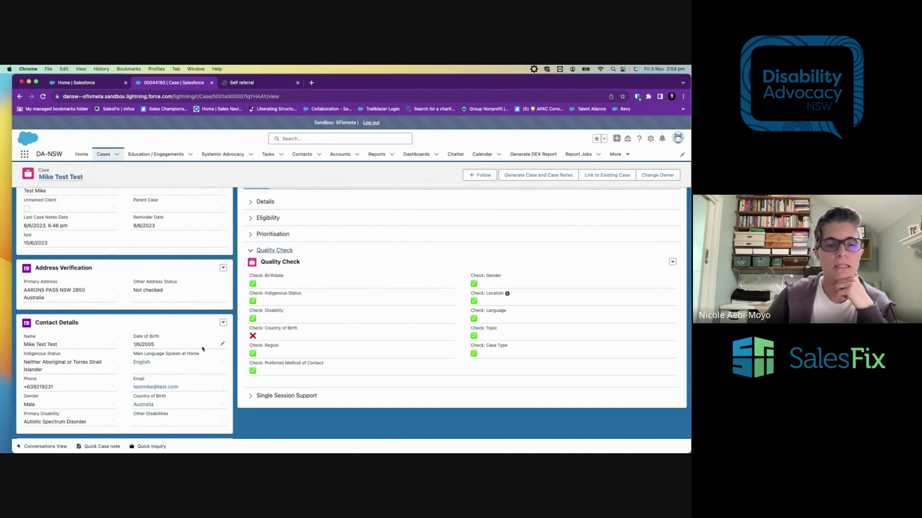
- Change the contact's Country of Birth to the Australia record and save
scroll(192, 351, down, 3)
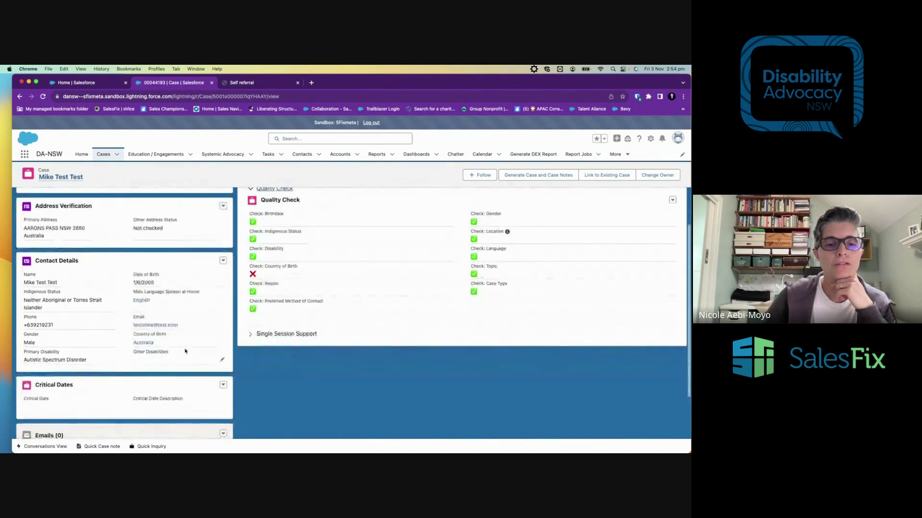
click(222, 343)
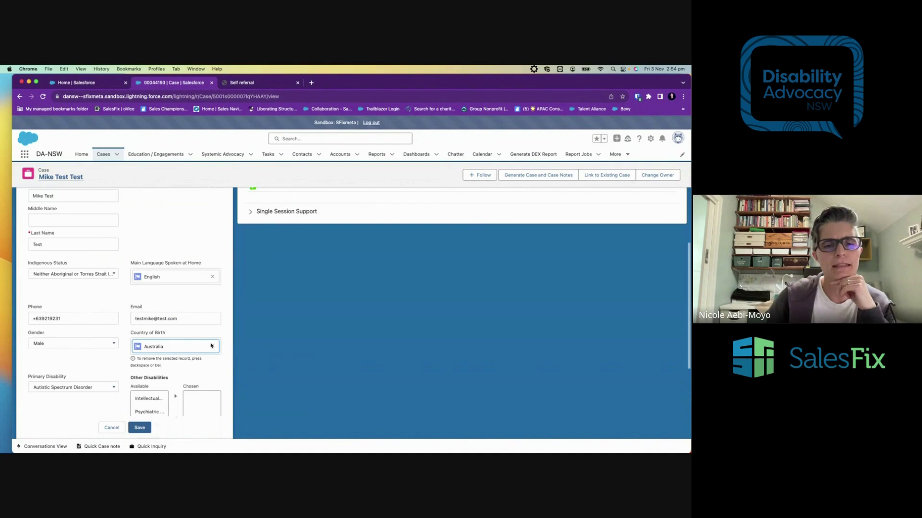
click(212, 346)
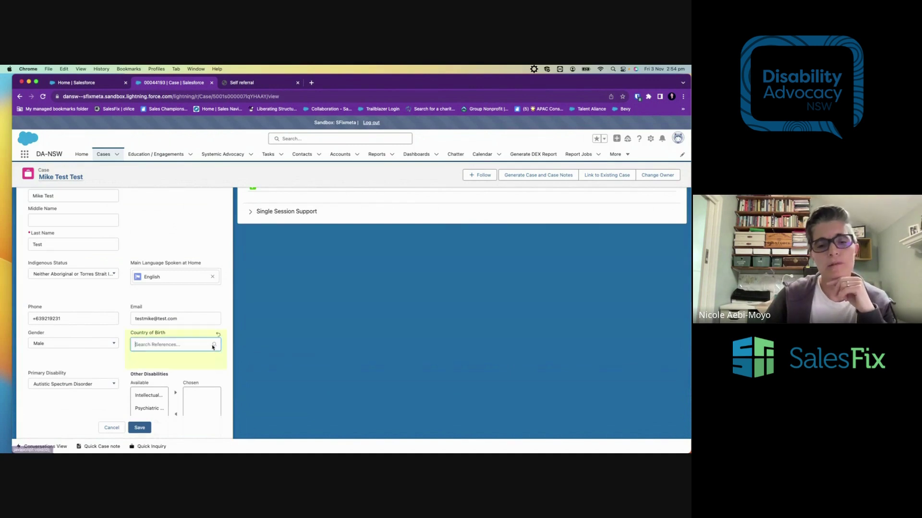
text(Australia)
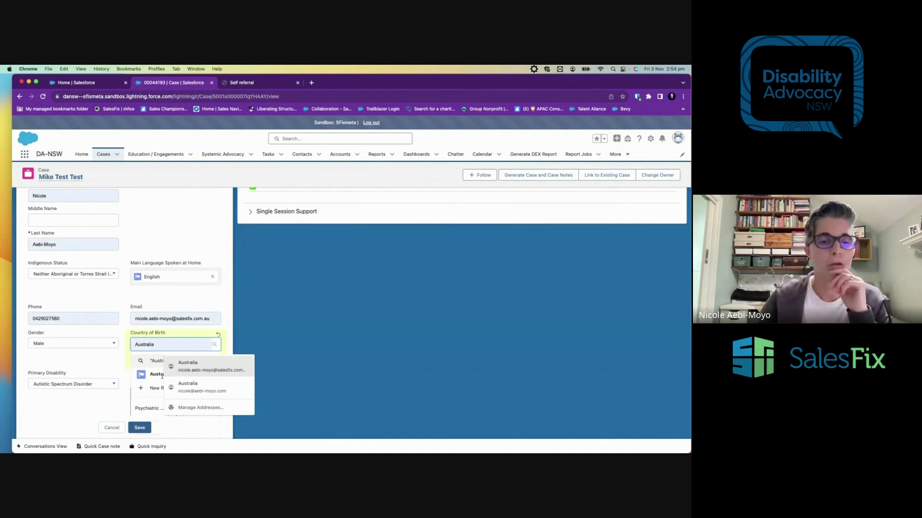
click(149, 375)
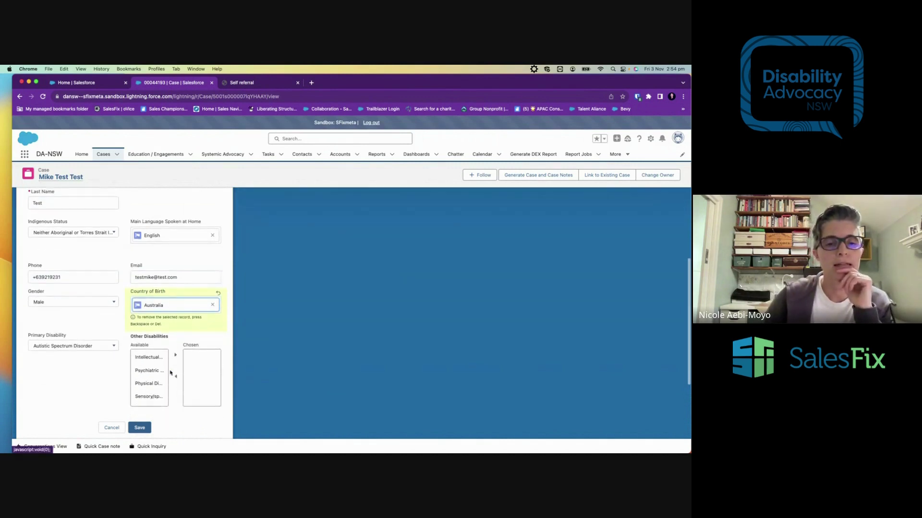
click(139, 428)
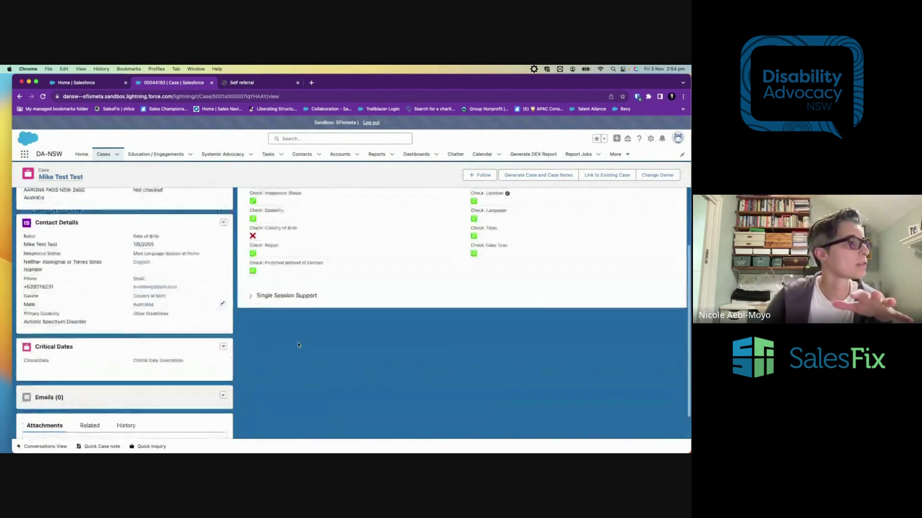
- Show the case's Advocacy section, which has no agreements yet
scroll(297, 345, up, 3)
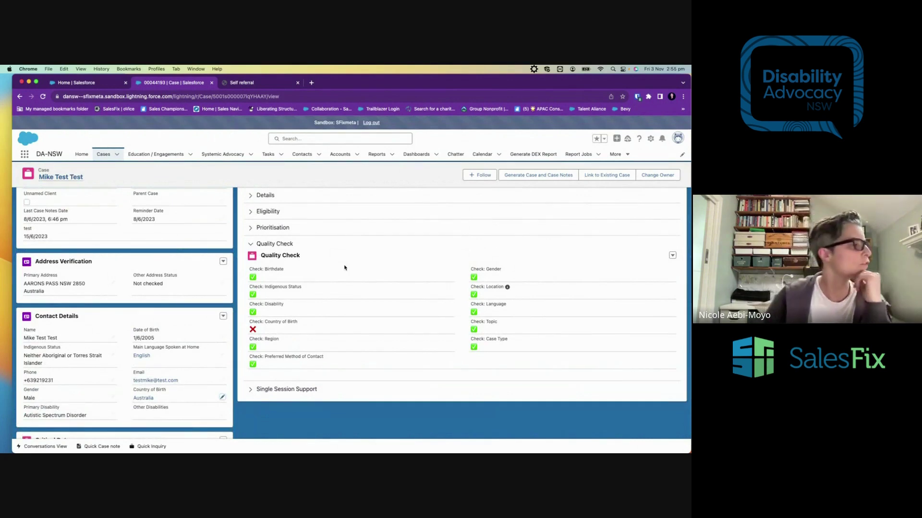
scroll(344, 267, up, 5)
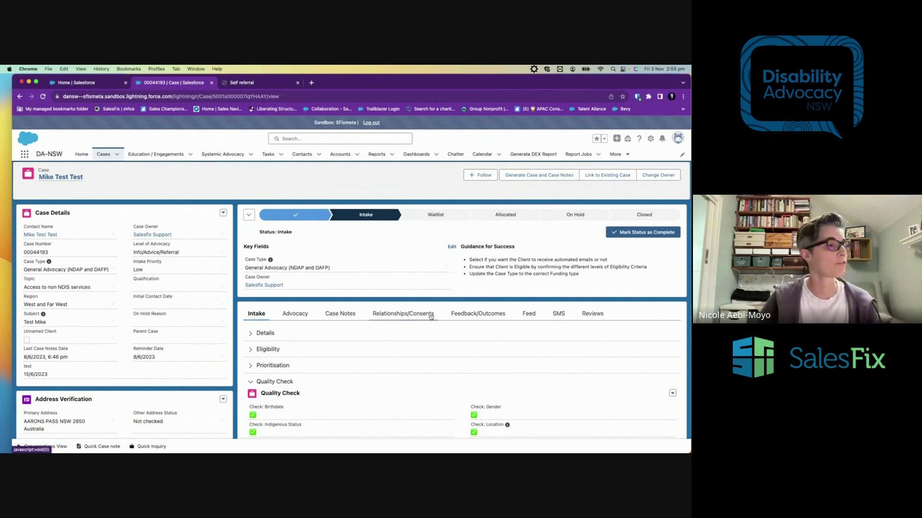
scroll(390, 368, down, 2)
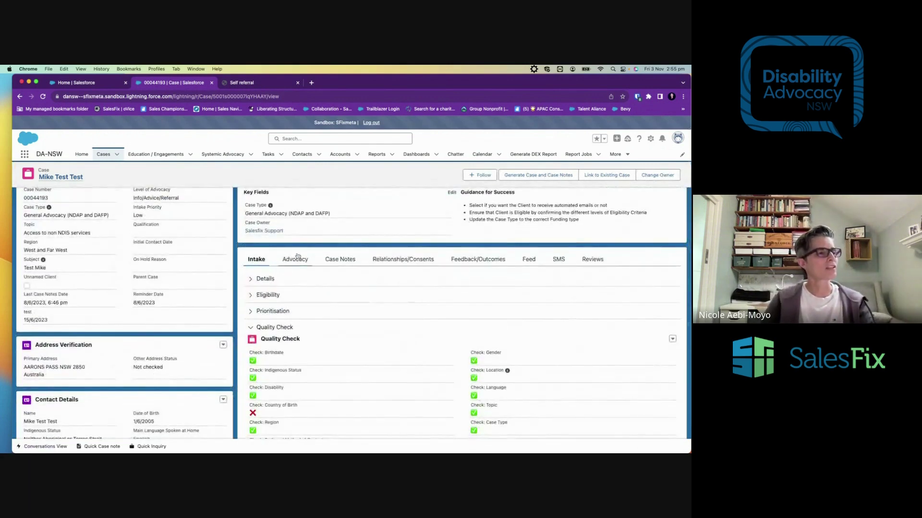
click(296, 259)
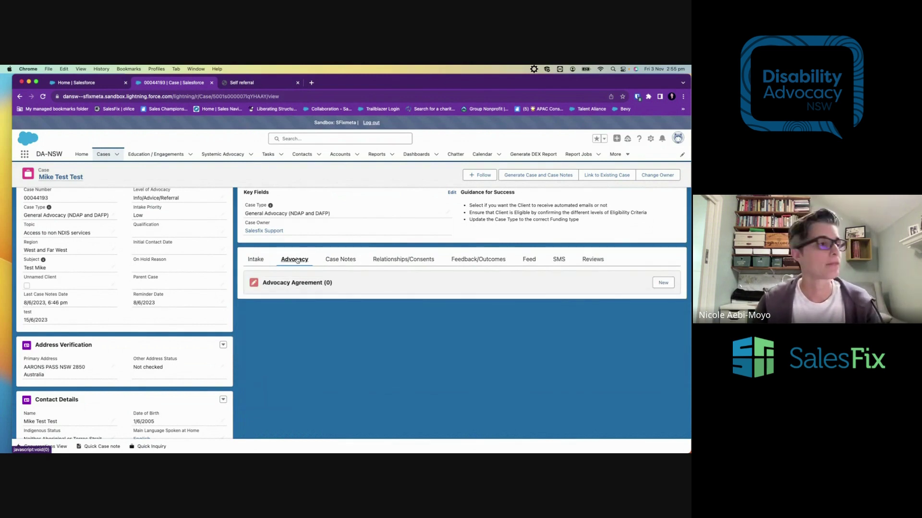
- Start a Digital Signature advocacy agreement describing 'NDIS refusal to fund Roger Device to support hearing deficiencies in daily life'
click(661, 283)
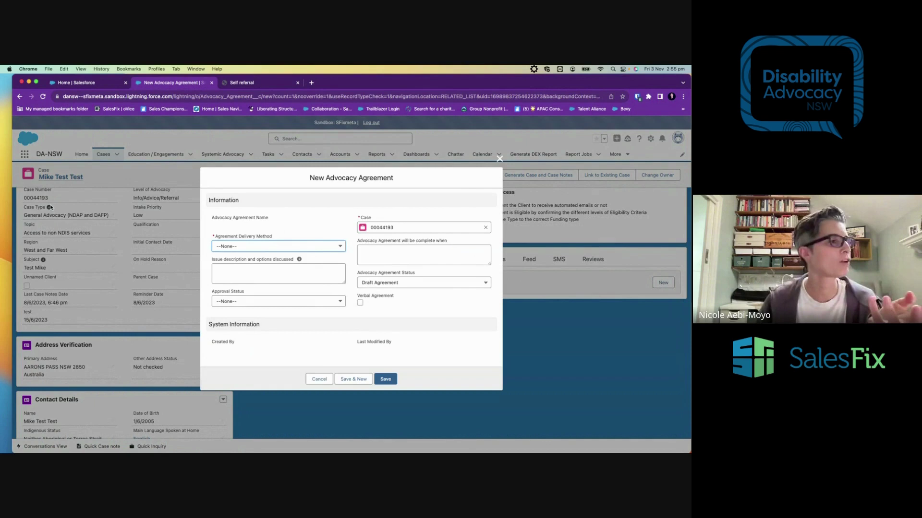
click(292, 248)
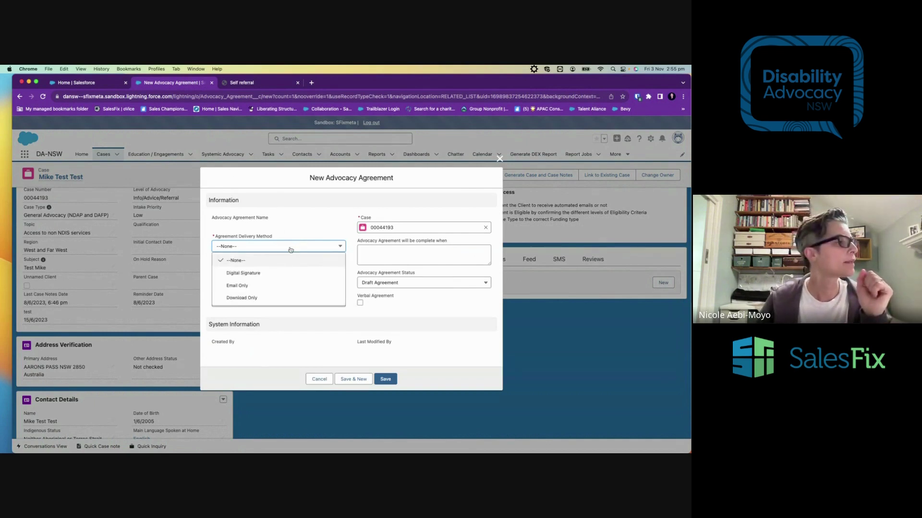
click(243, 276)
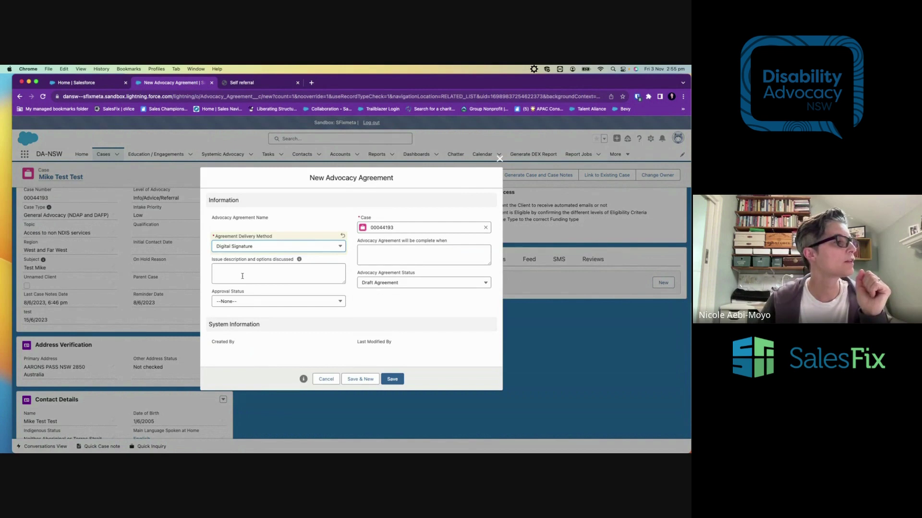
click(243, 275)
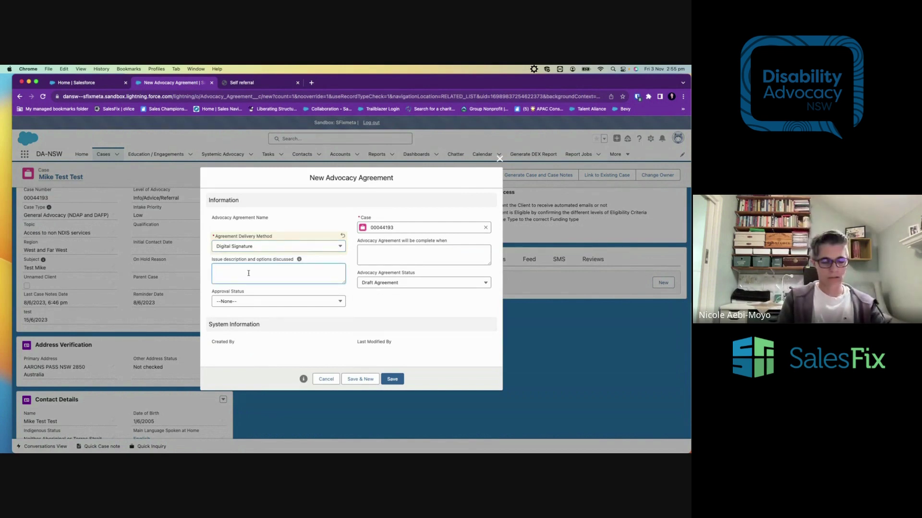
text(NDIS)
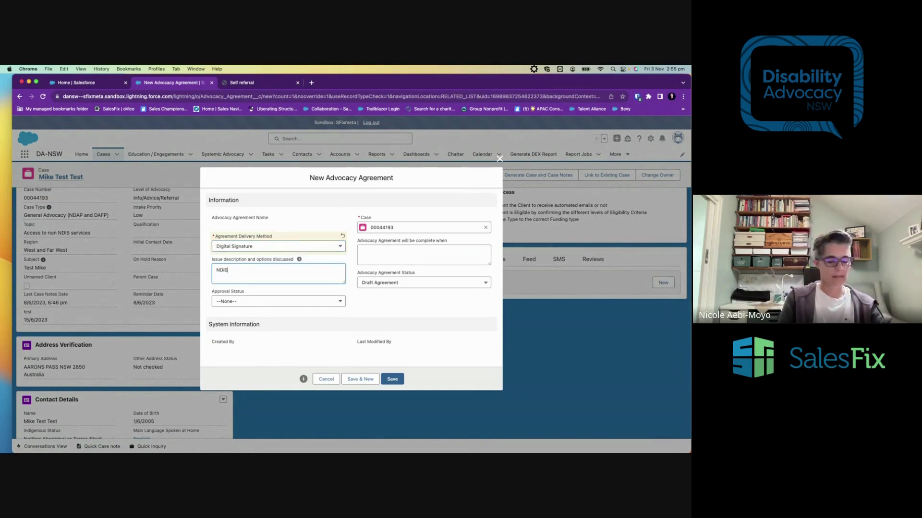
text( refusal)
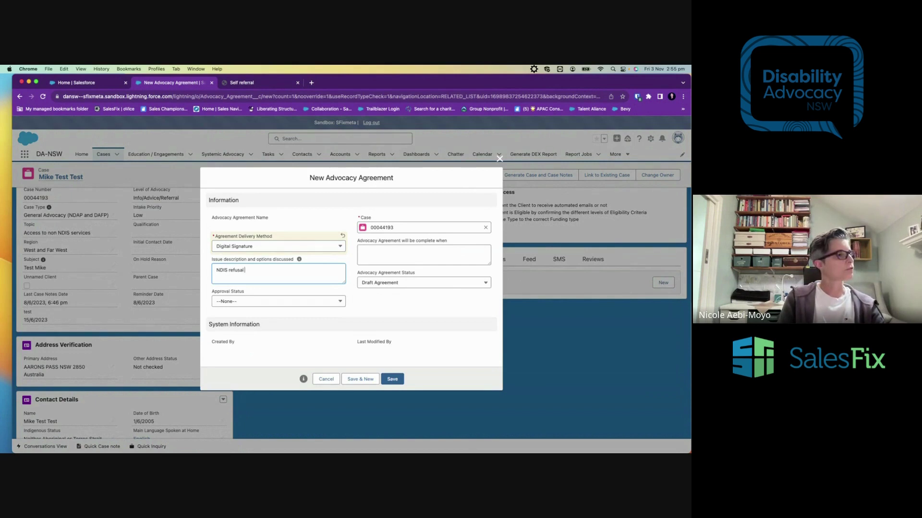
text( to fund)
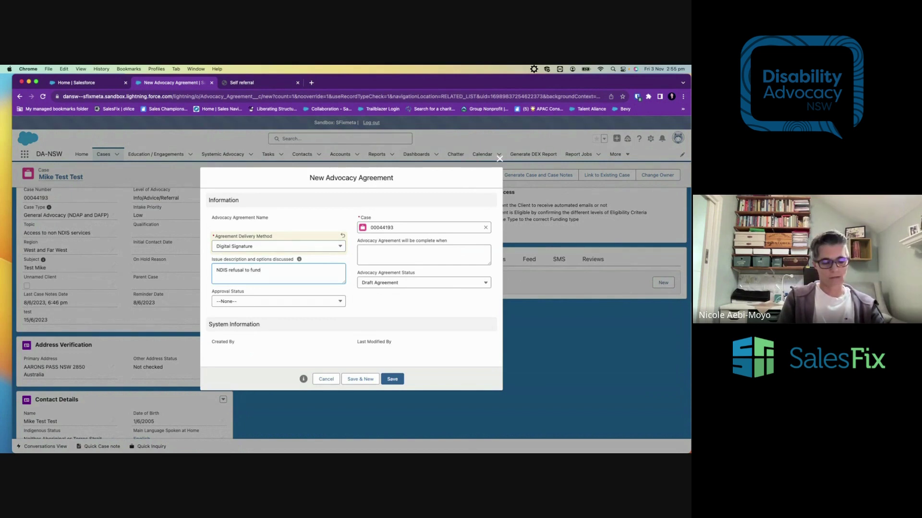
text( Roger De)
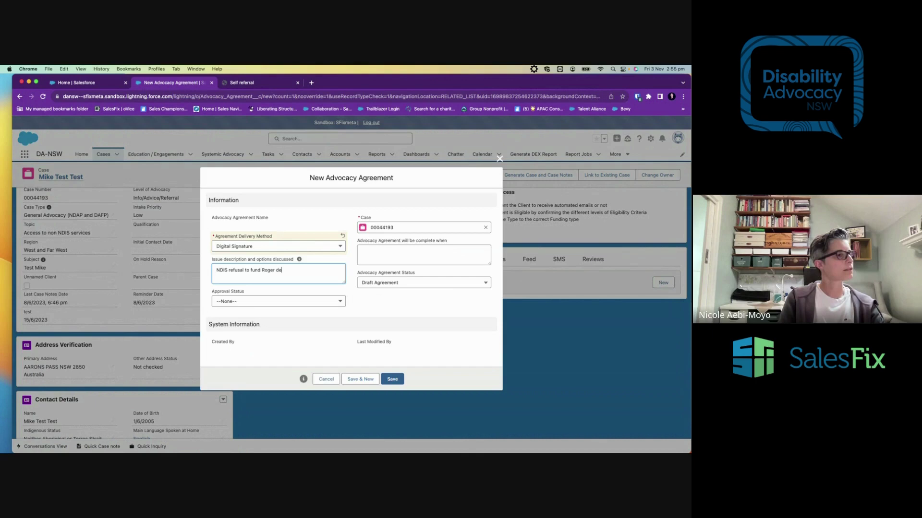
text(vice to suppor)
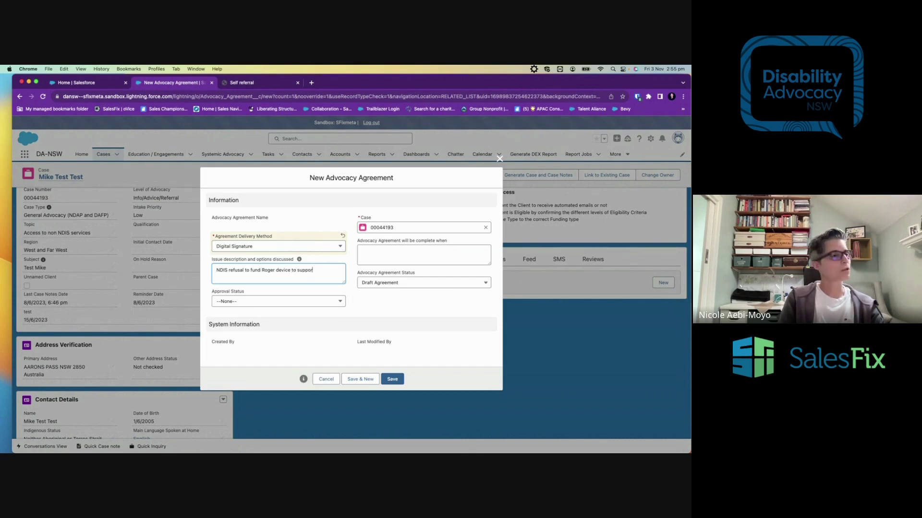
text(t hearing def)
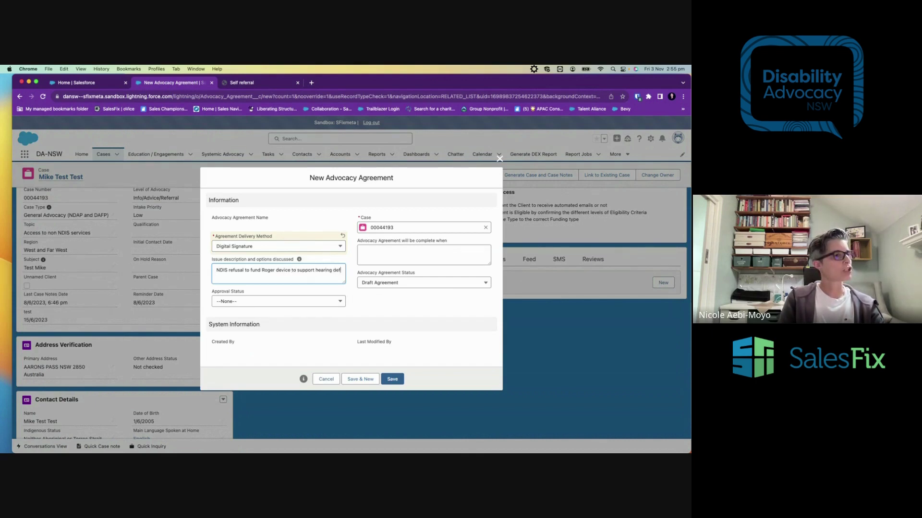
text(icien)
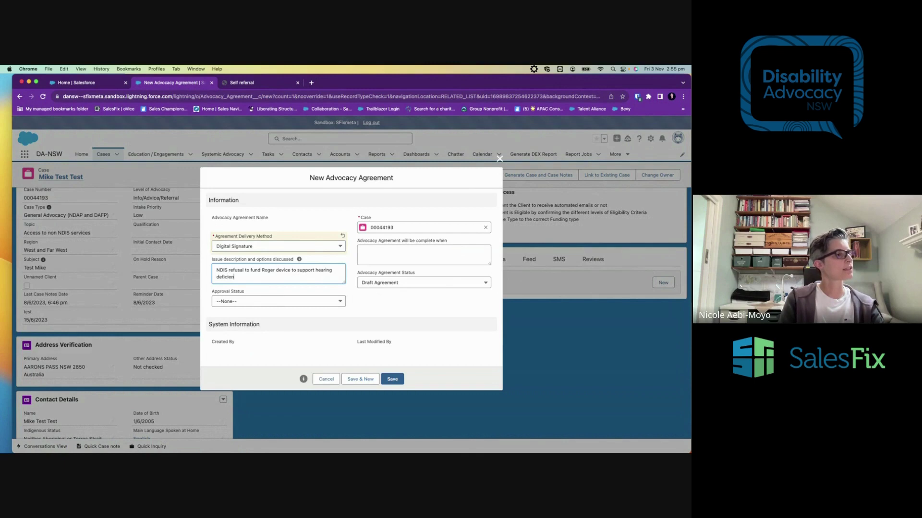
text(cies in )
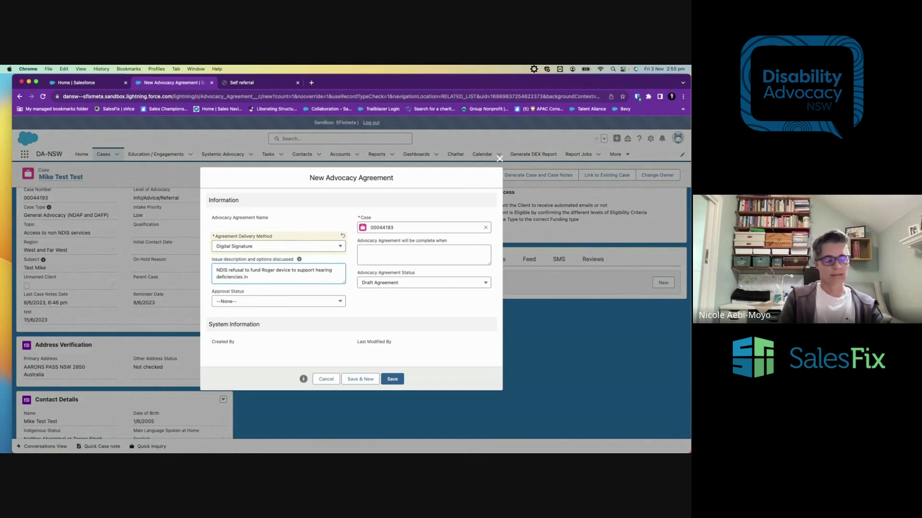
text(daily life)
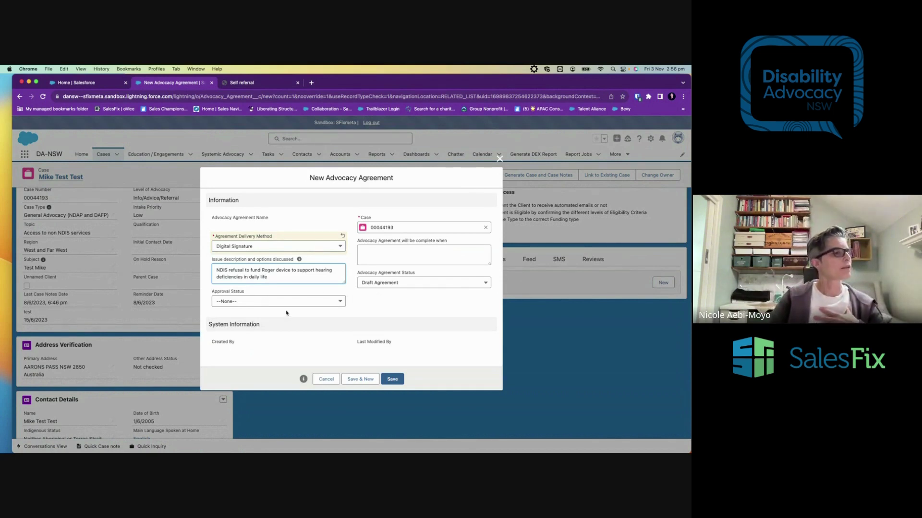
- Keep Draft Agreement status, leave approval status unset, and save agreement AG-0082
click(393, 283)
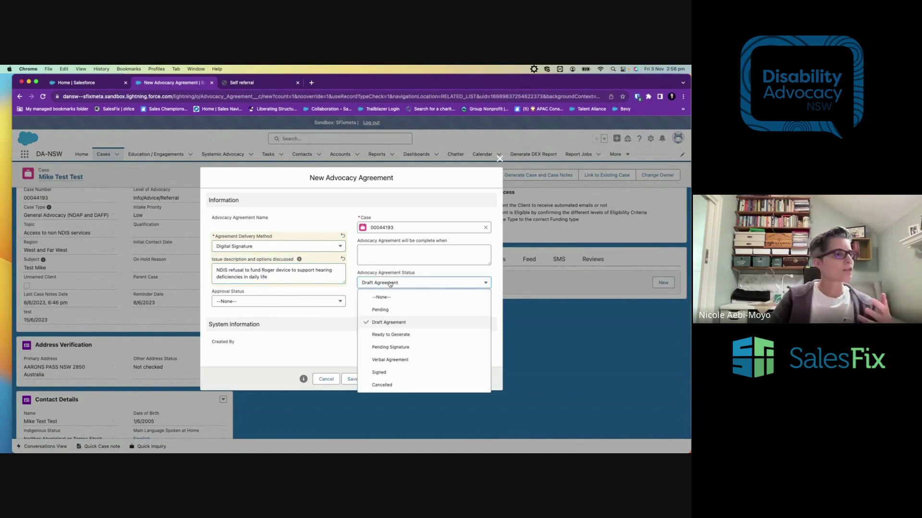
click(350, 299)
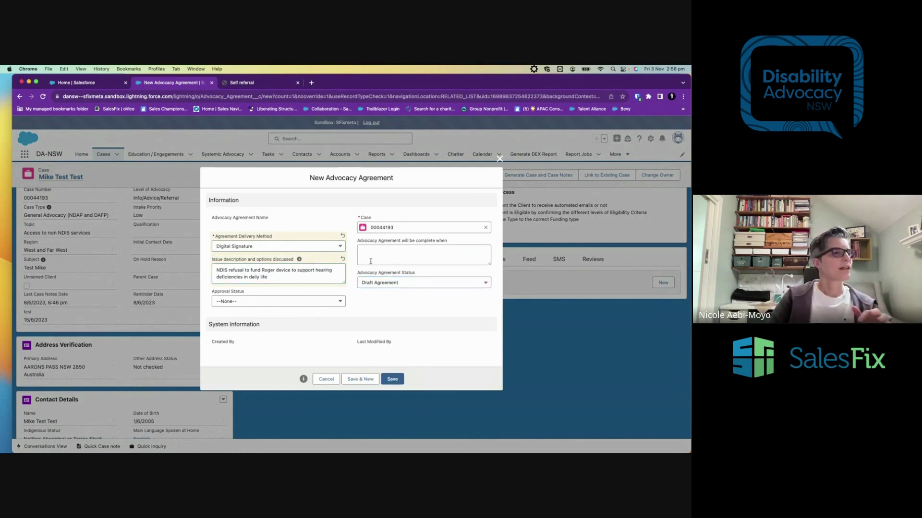
click(289, 301)
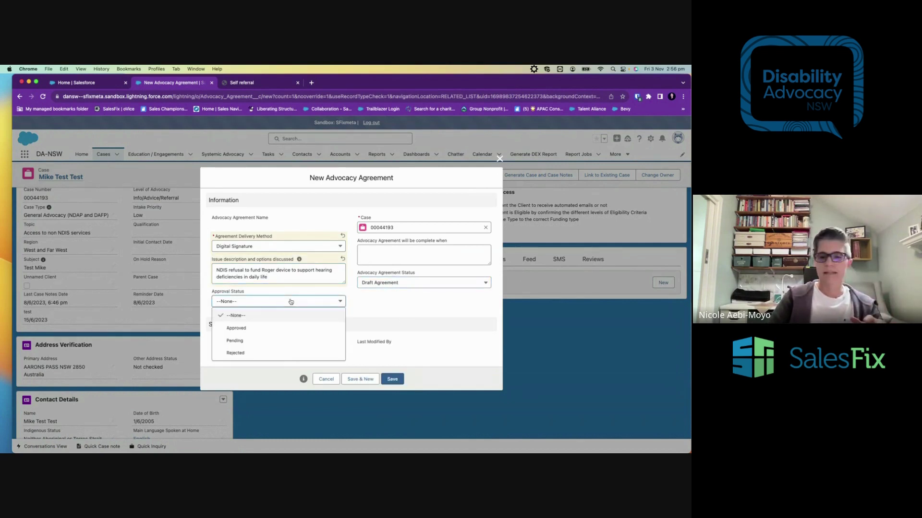
click(385, 303)
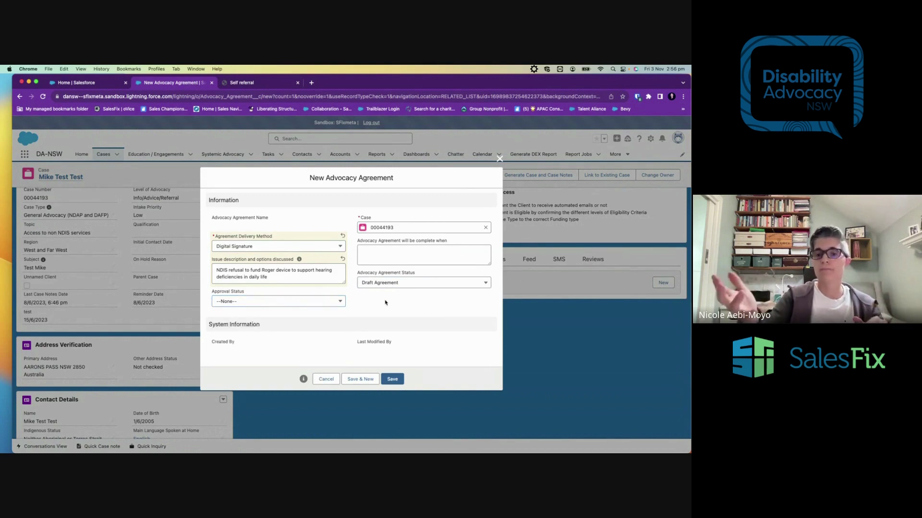
click(392, 380)
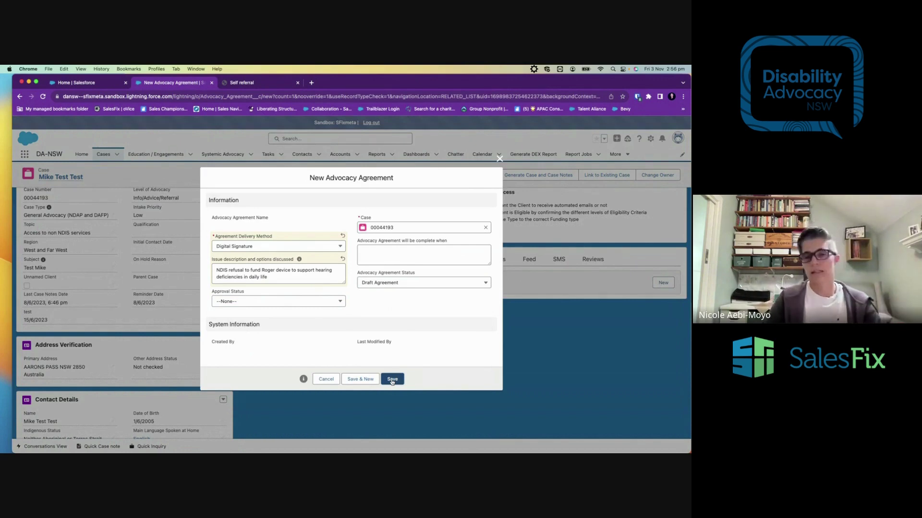
click(392, 380)
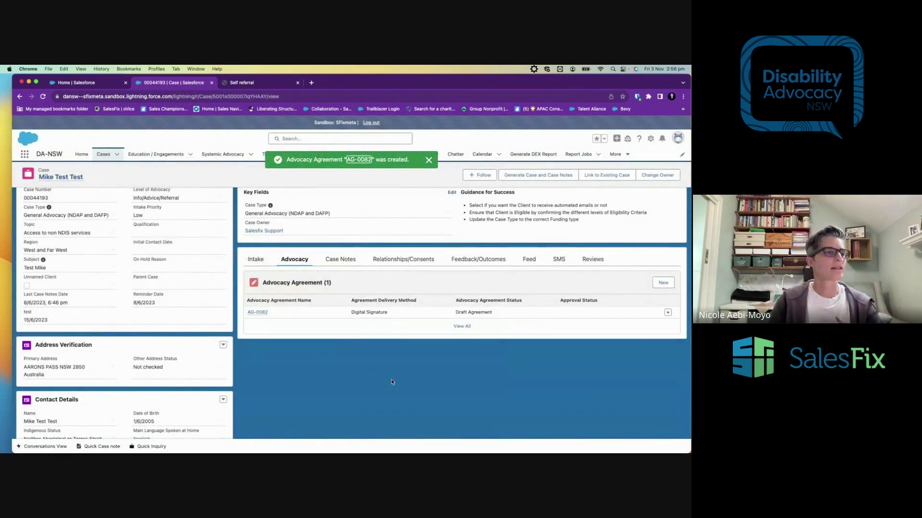
- Open agreement AG-0082 and start a new agreed action on it
click(259, 313)
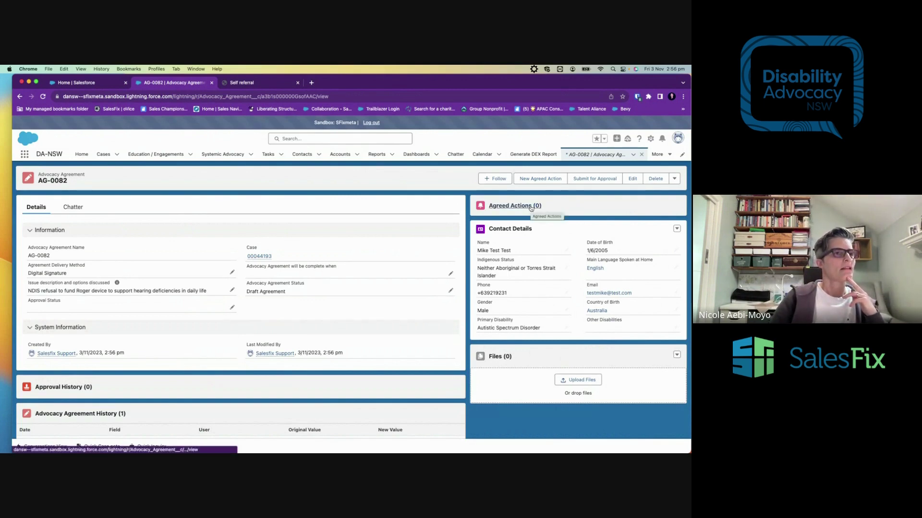
click(541, 180)
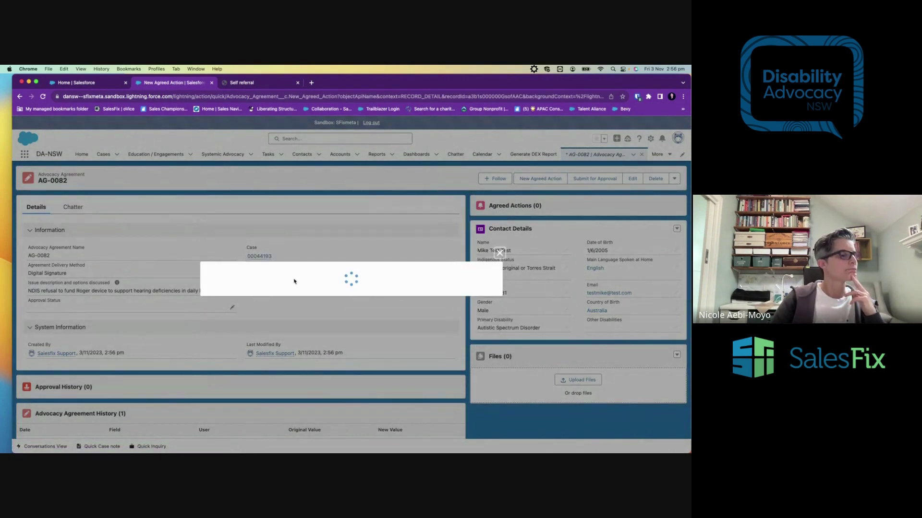
- Create an Advocate action due 24 Nov 2023: 'Advocate to review NDIS documentation'
click(288, 249)
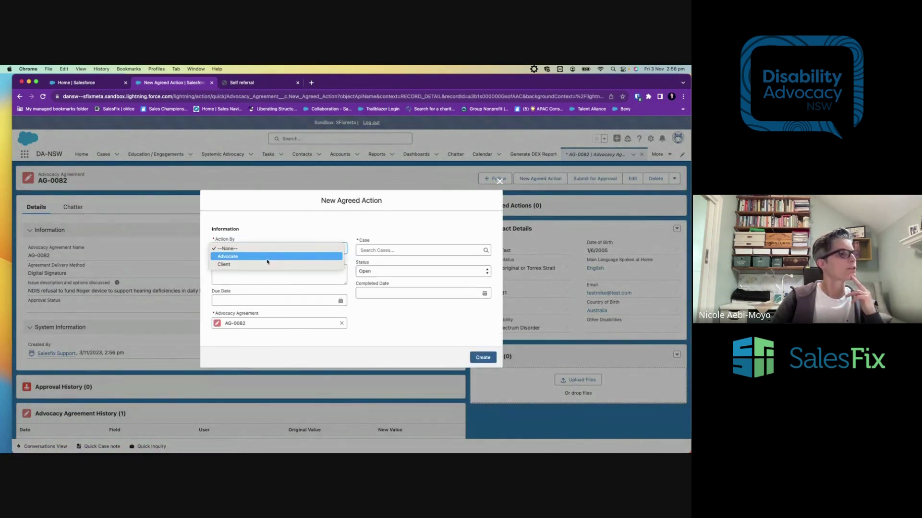
click(267, 257)
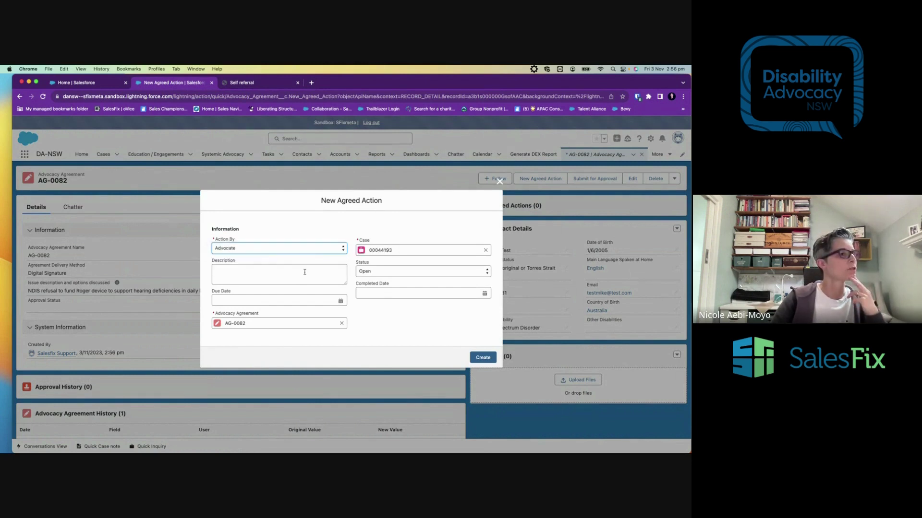
click(341, 300)
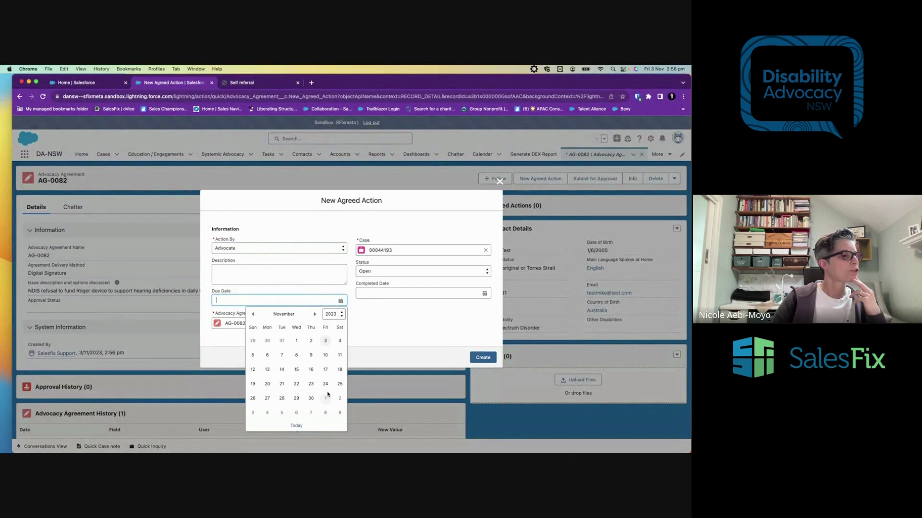
click(326, 385)
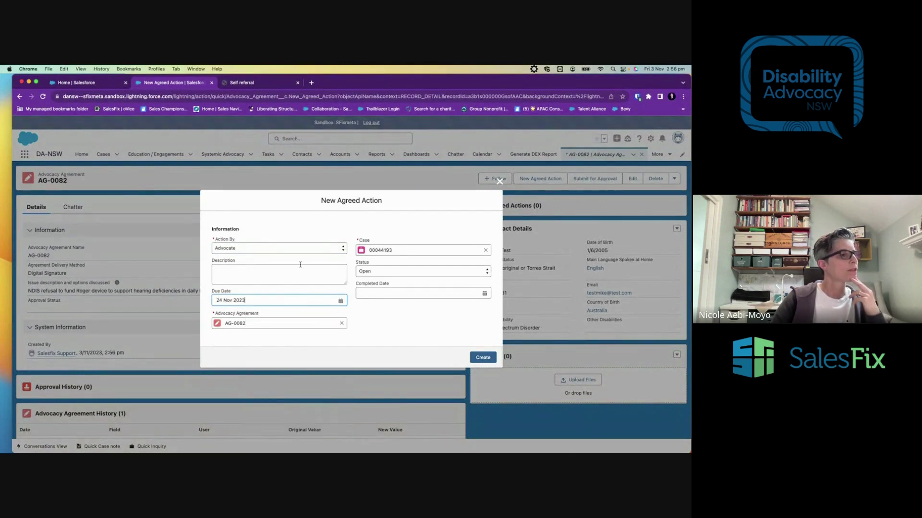
click(287, 274)
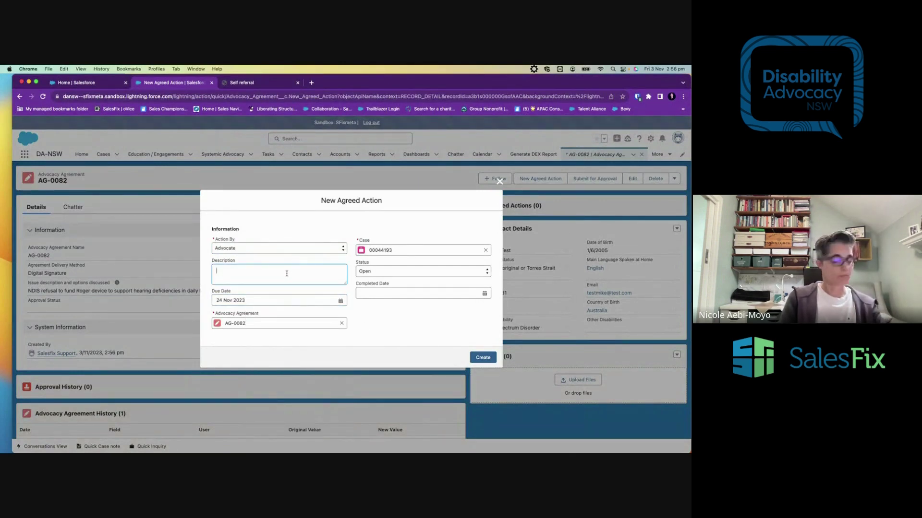
text(Advocate to)
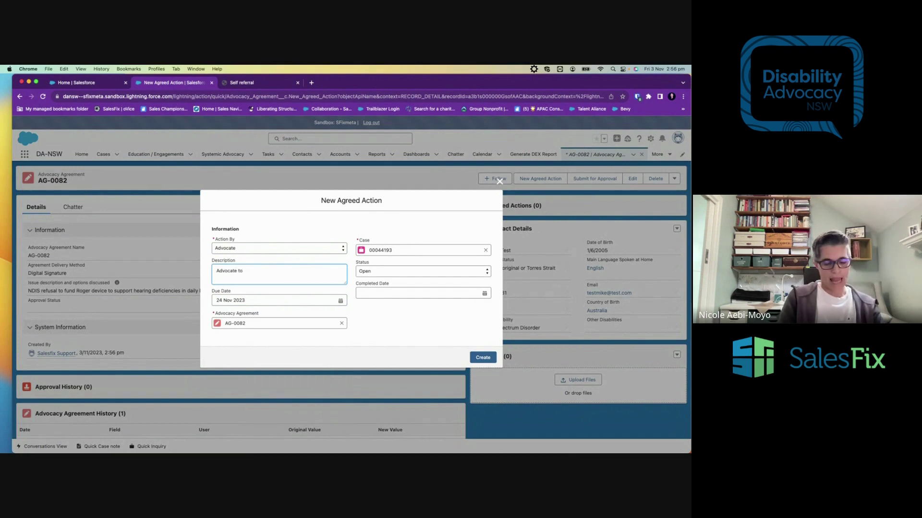
text( review NDIS)
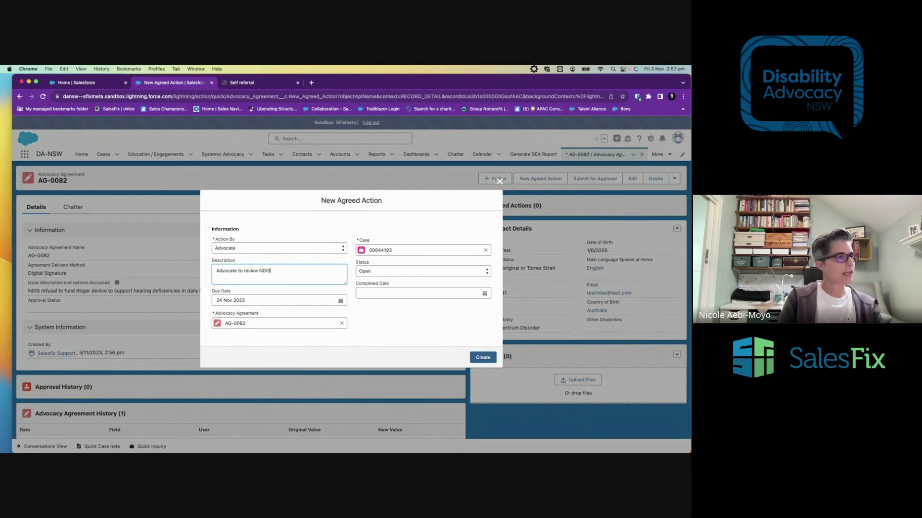
text( documentation)
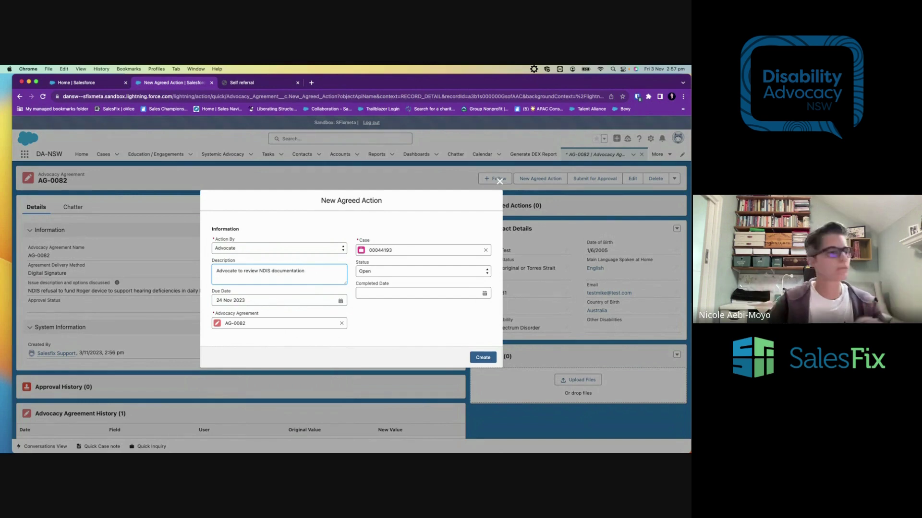
click(478, 359)
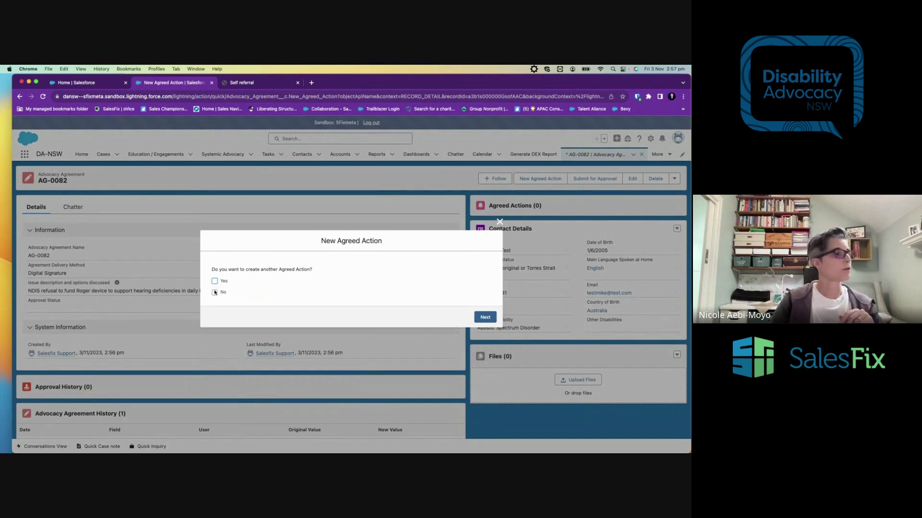
click(484, 318)
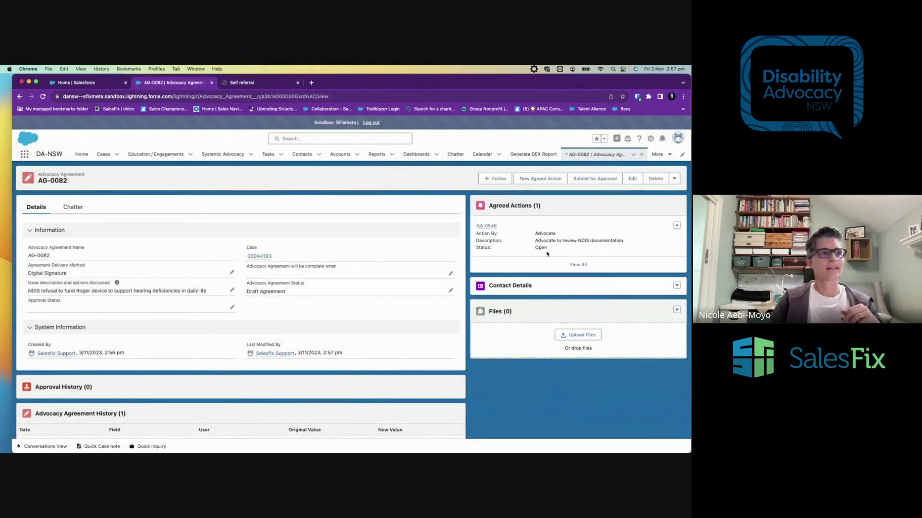
- Return from AG-0082 to its case and show the Relationships/Consents section with blank consents
key(super+1)
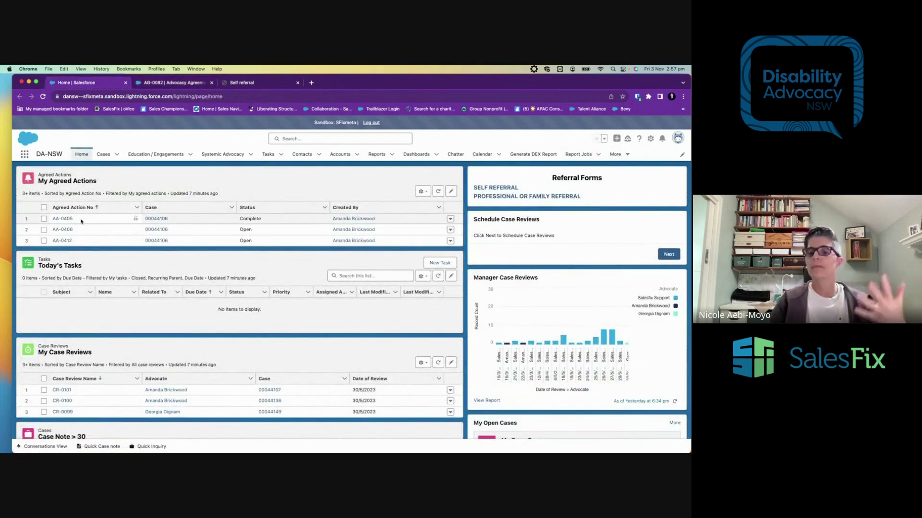
click(162, 83)
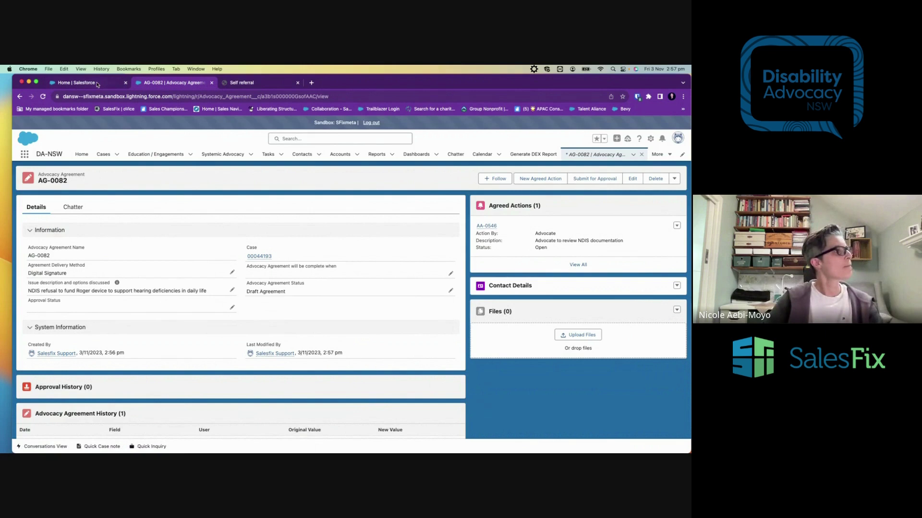
click(260, 256)
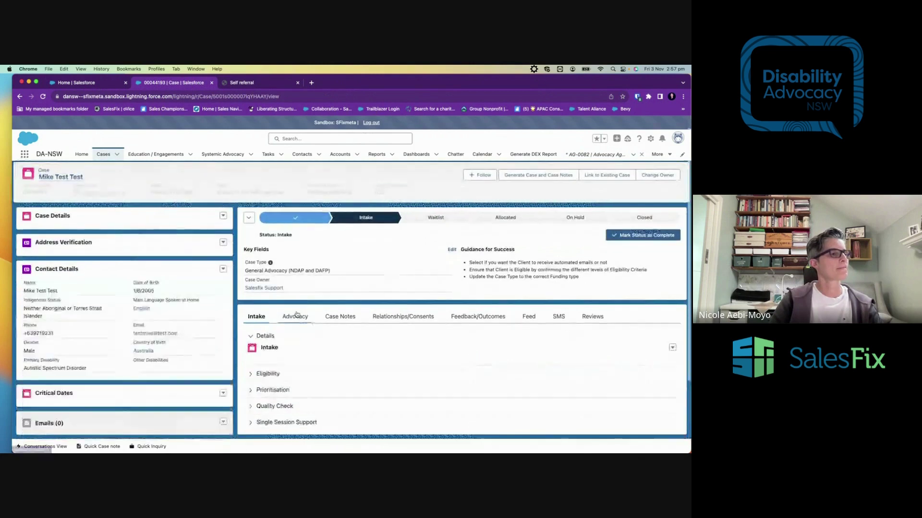
click(296, 316)
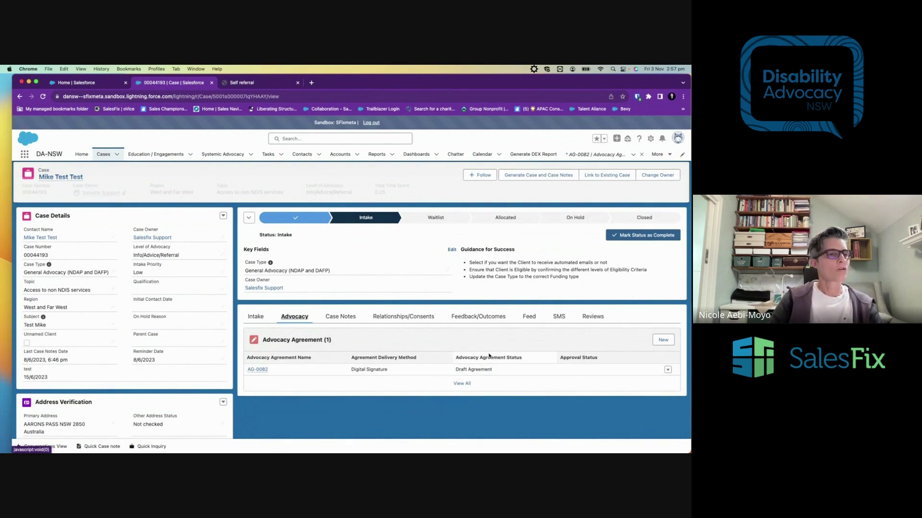
click(409, 317)
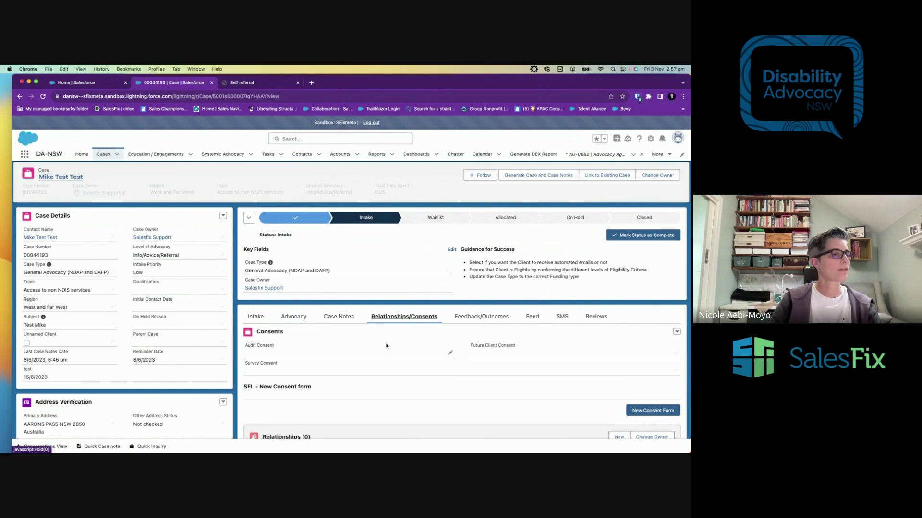
- Change the Audit, Future Client and Survey Consent picklists from blank to Yes and save
click(451, 354)
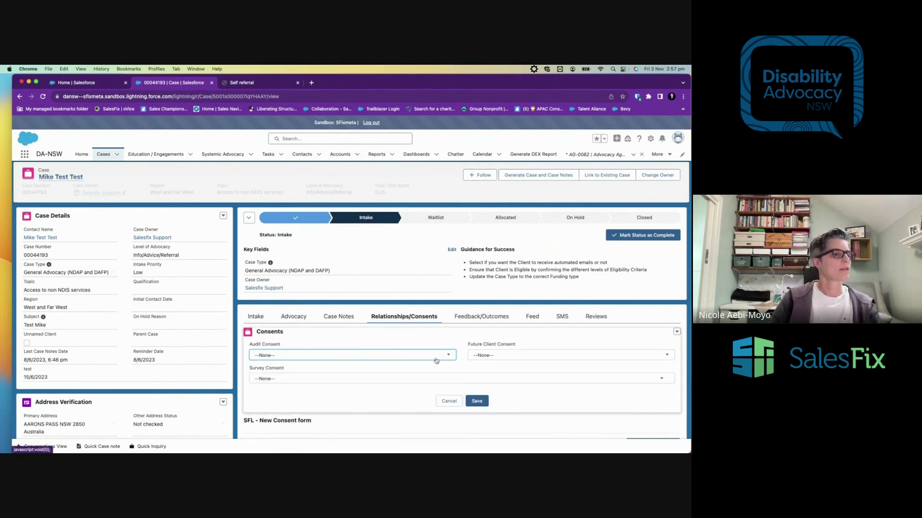
click(437, 358)
click(350, 383)
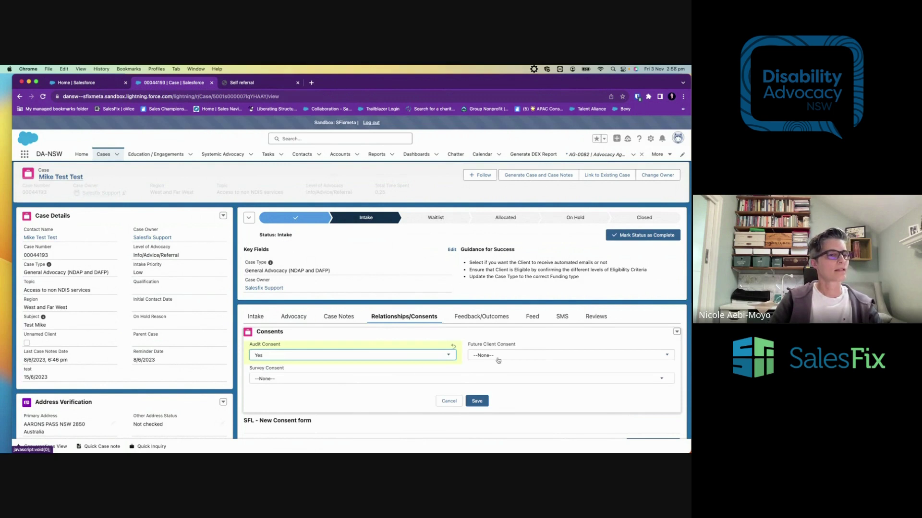
click(499, 357)
click(484, 381)
click(484, 379)
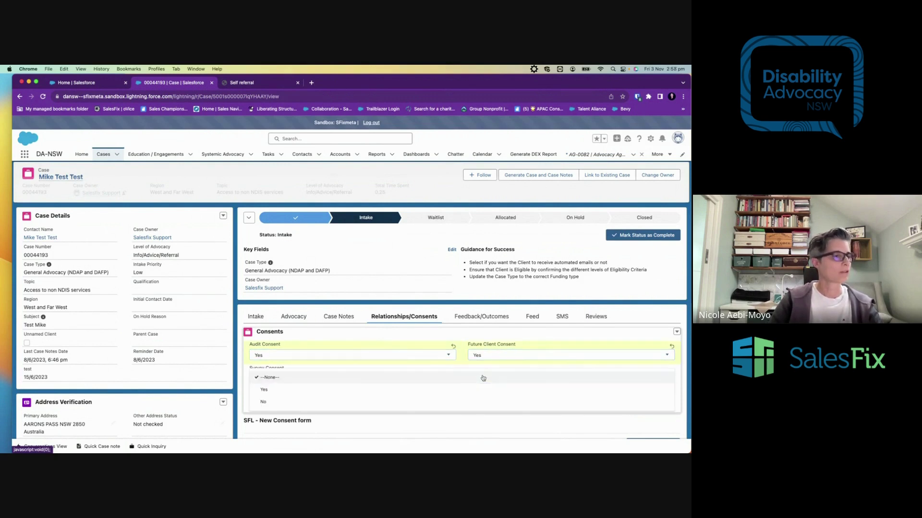
click(330, 394)
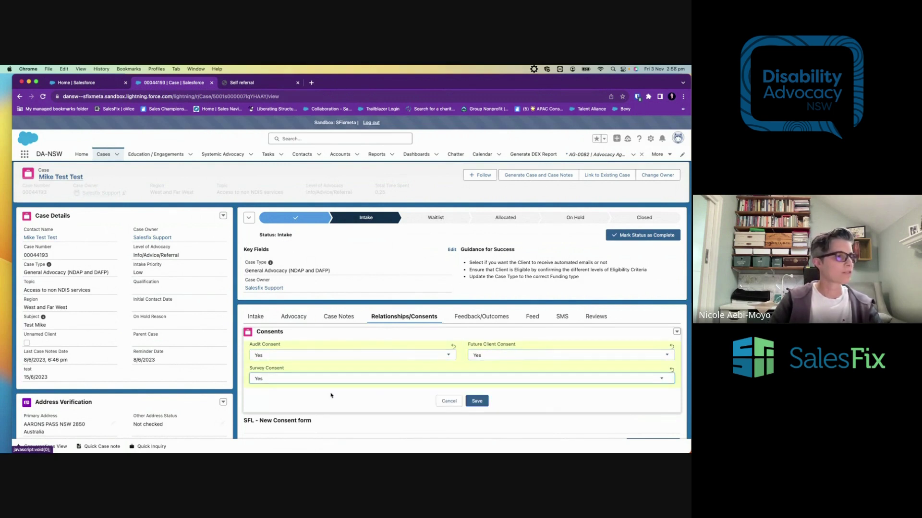
click(477, 402)
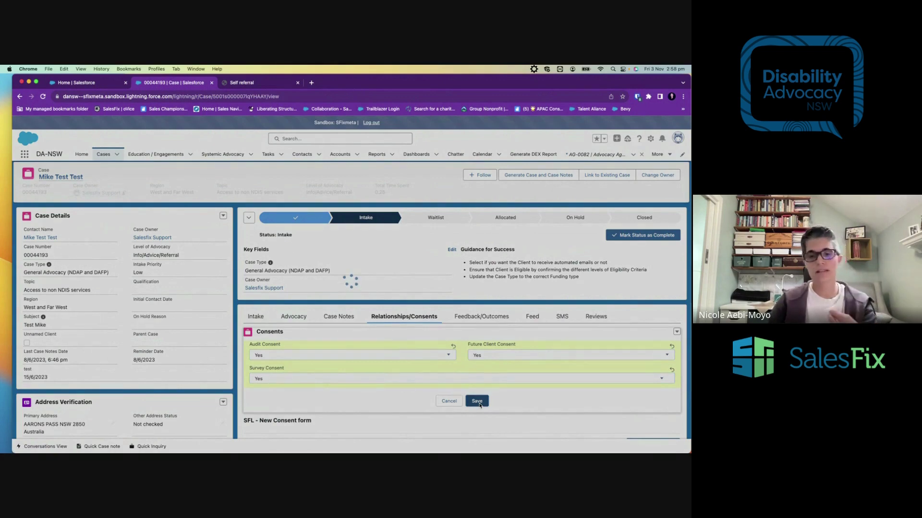
scroll(479, 407, down, 3)
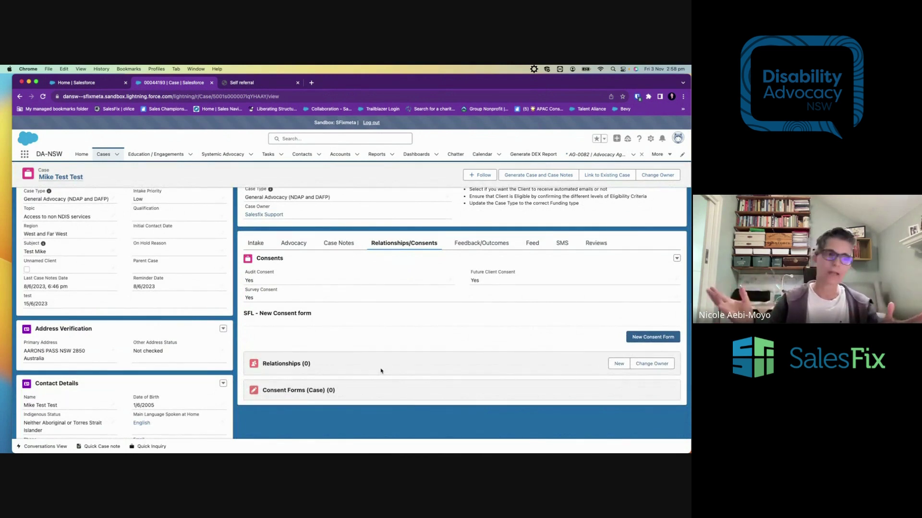
scroll(381, 371, up, 1)
scroll(381, 371, up, 2)
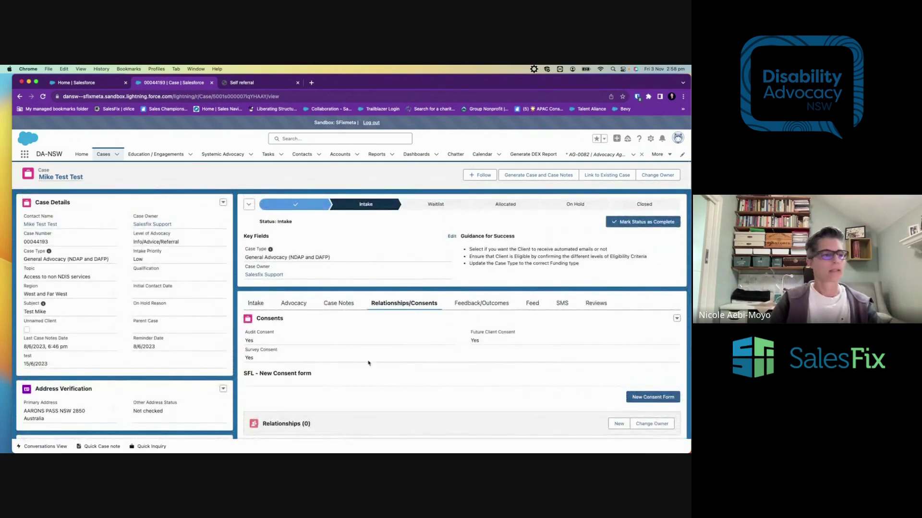
- Show the case's Case Notes list, briefly open the Quick Case note panel, then start a new note
click(337, 305)
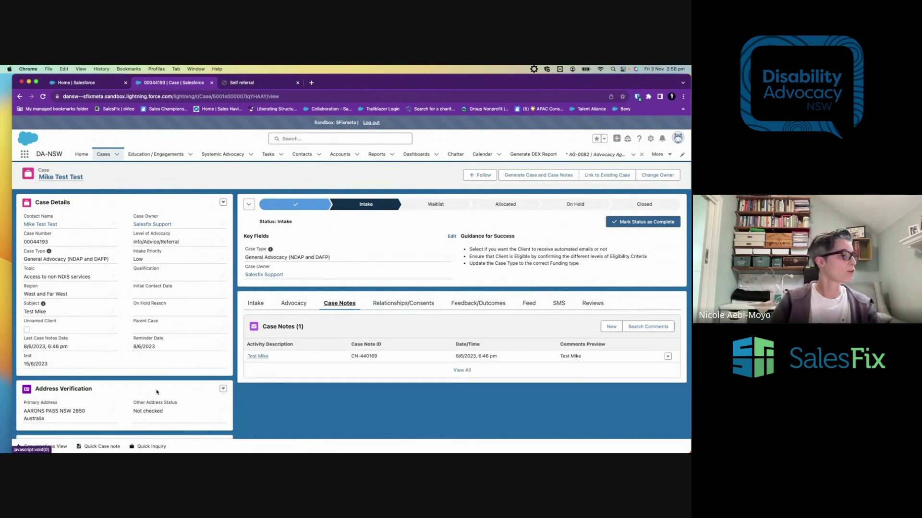
click(104, 447)
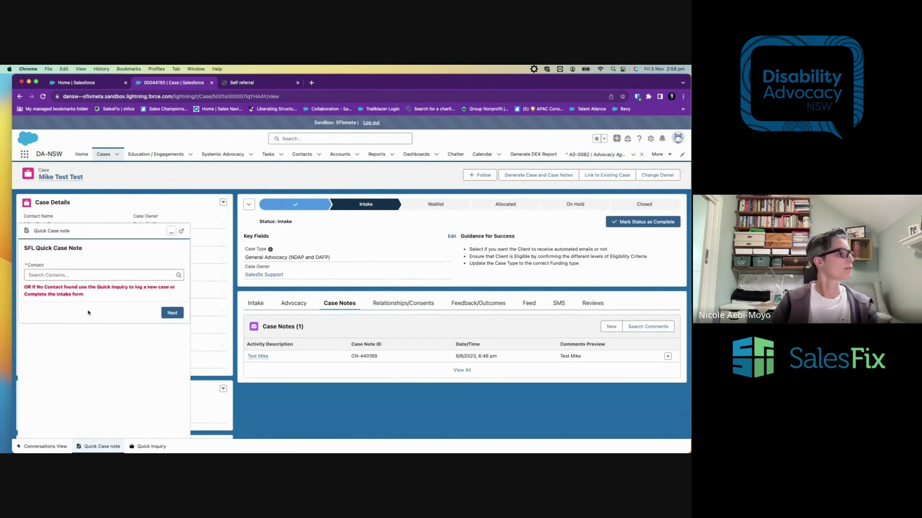
click(171, 233)
click(611, 329)
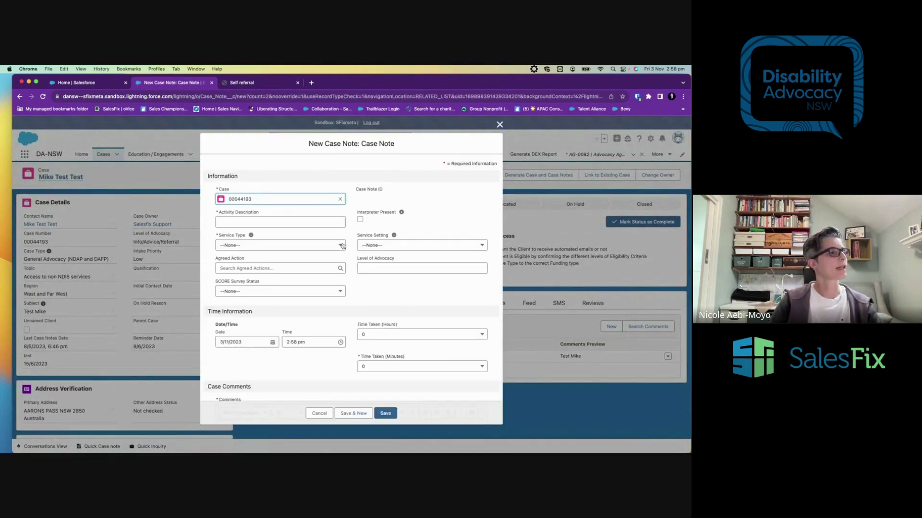
- Describe the activity as 'Reviewed NDIS documentation and spoke to client', Advocacy/Support service, Telephone setting
click(303, 222)
text(R)
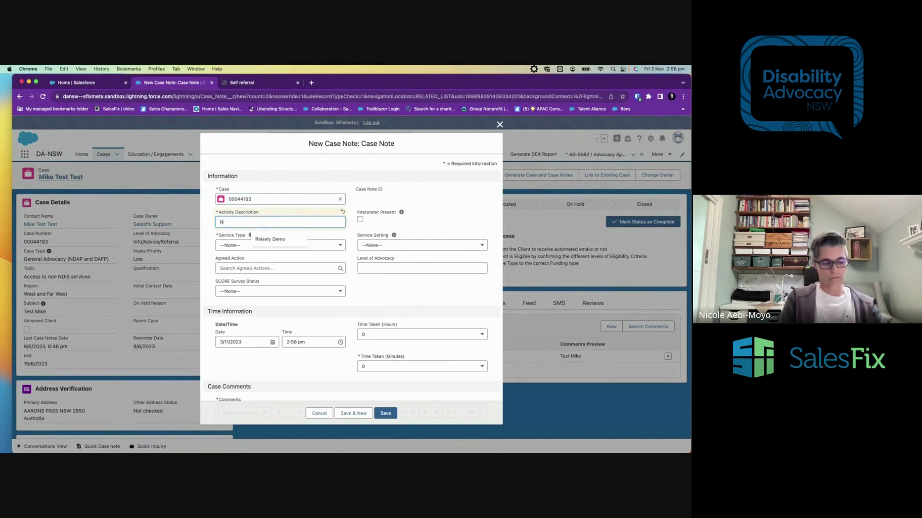
text(eviewed NDIS documentation)
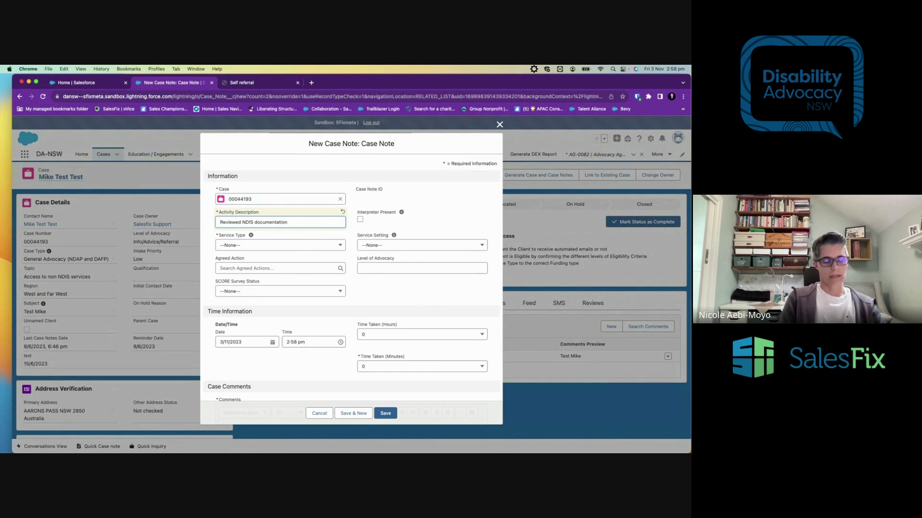
text( and spoke to cli)
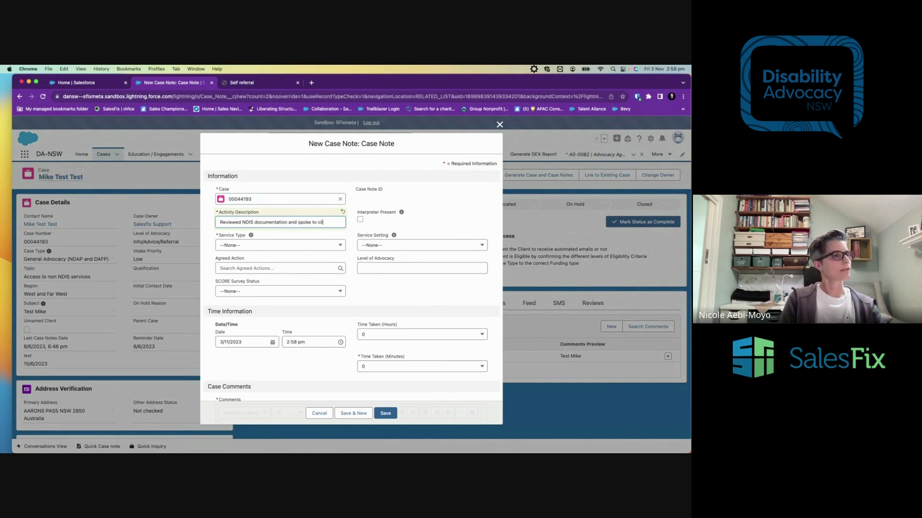
text(ent)
click(293, 245)
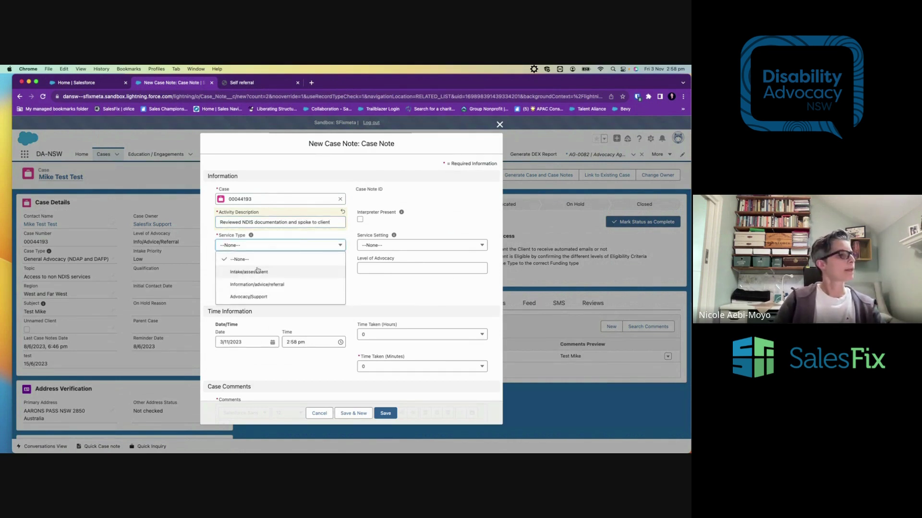
click(254, 297)
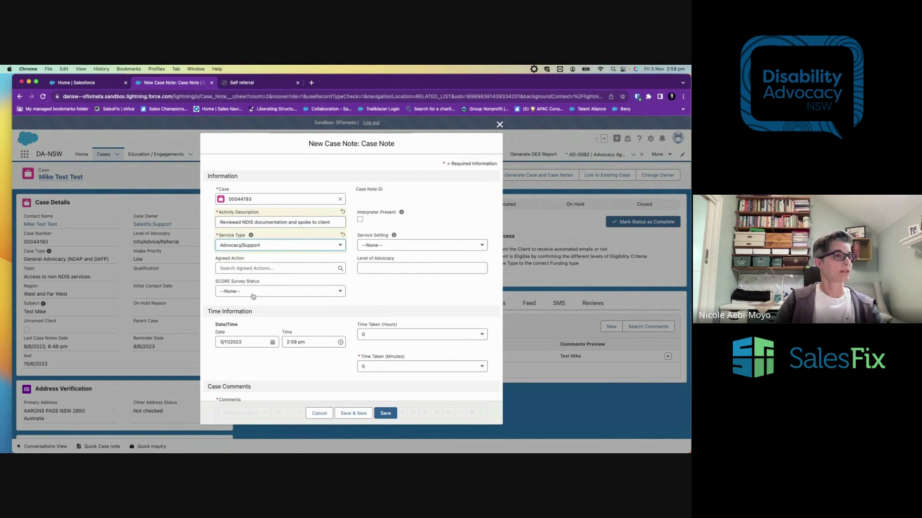
click(374, 247)
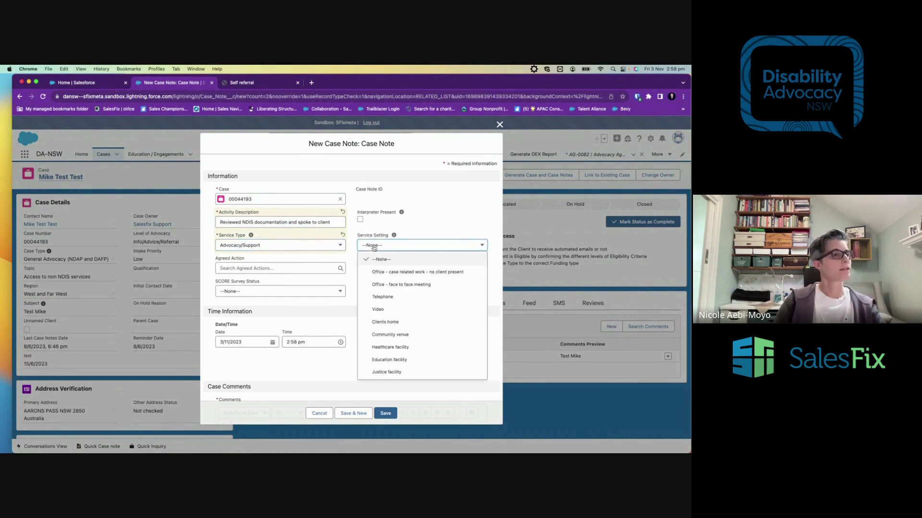
click(381, 296)
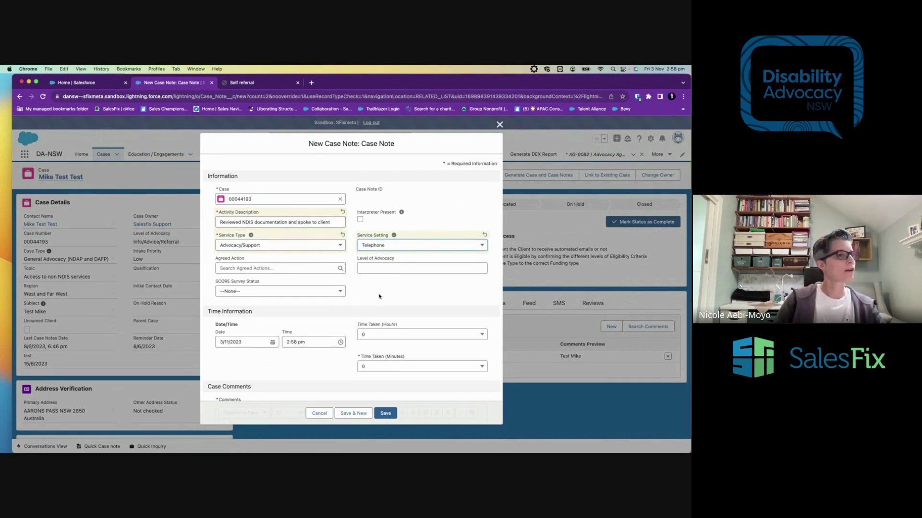
- Link agreed action AA-0546, record 45 minutes, add the documentation comment, and save the note
click(313, 269)
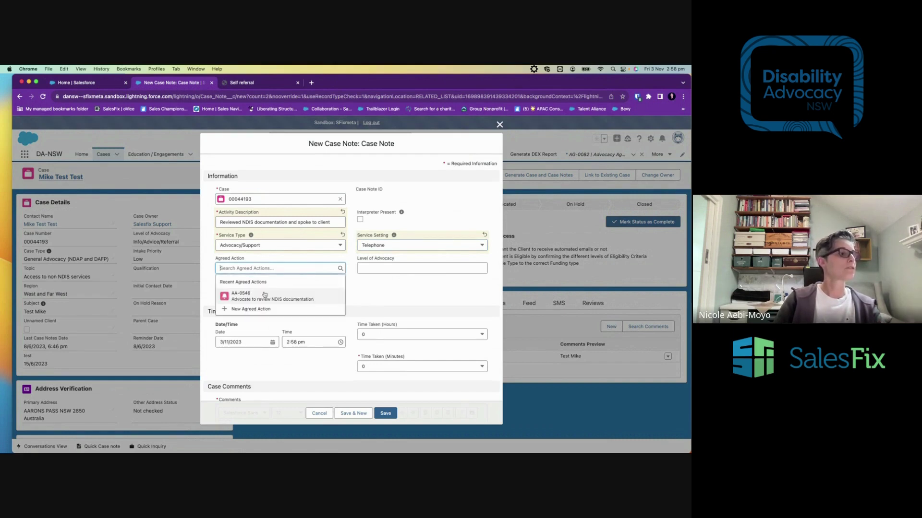
click(260, 297)
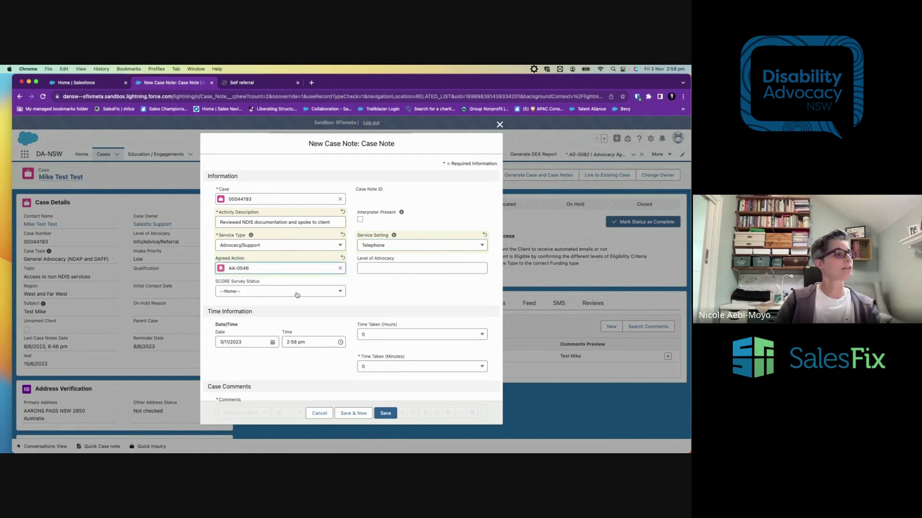
scroll(365, 295, down, 3)
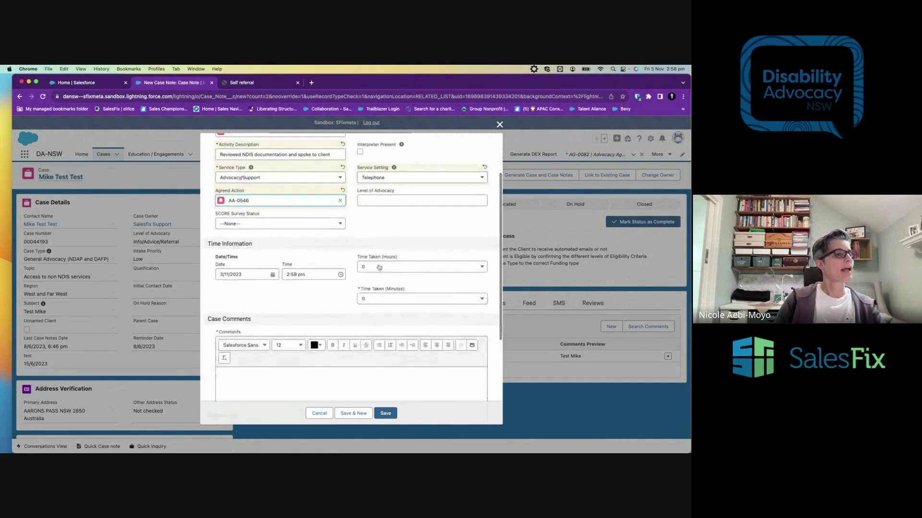
click(392, 299)
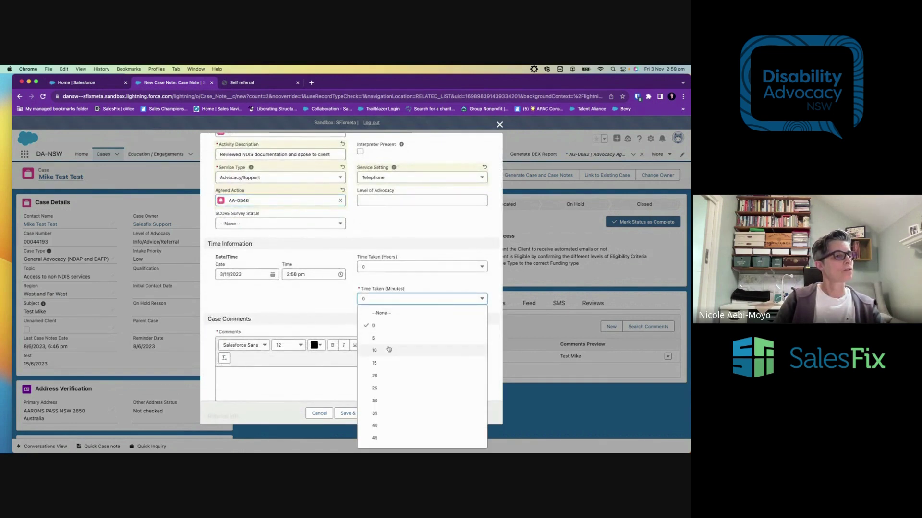
click(377, 438)
click(329, 384)
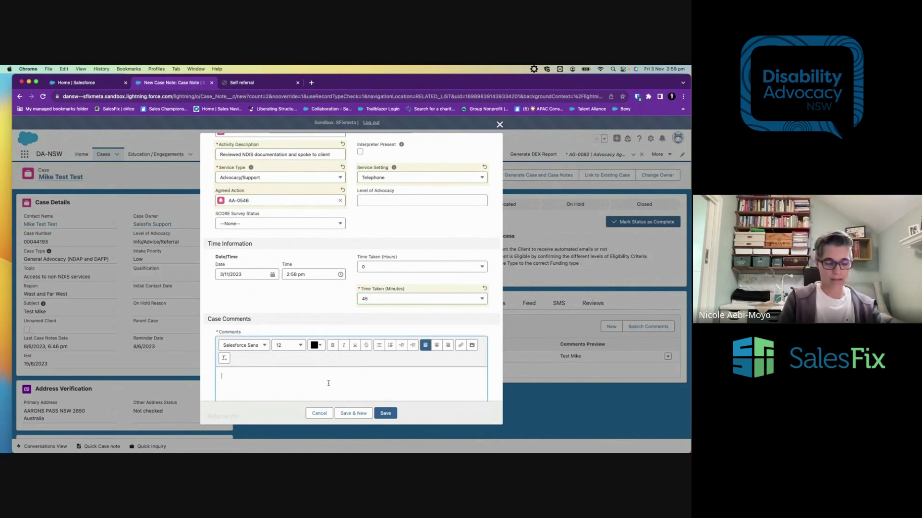
text(Documentation does)
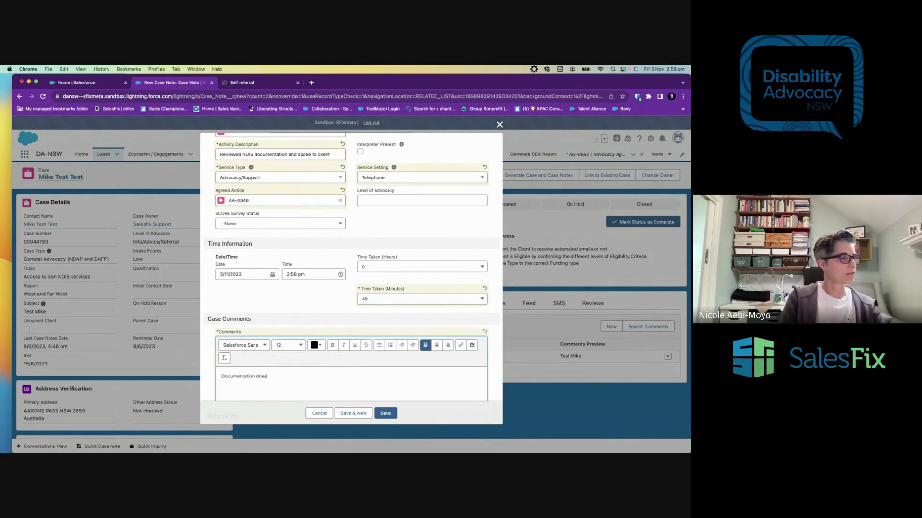
text(n't support res)
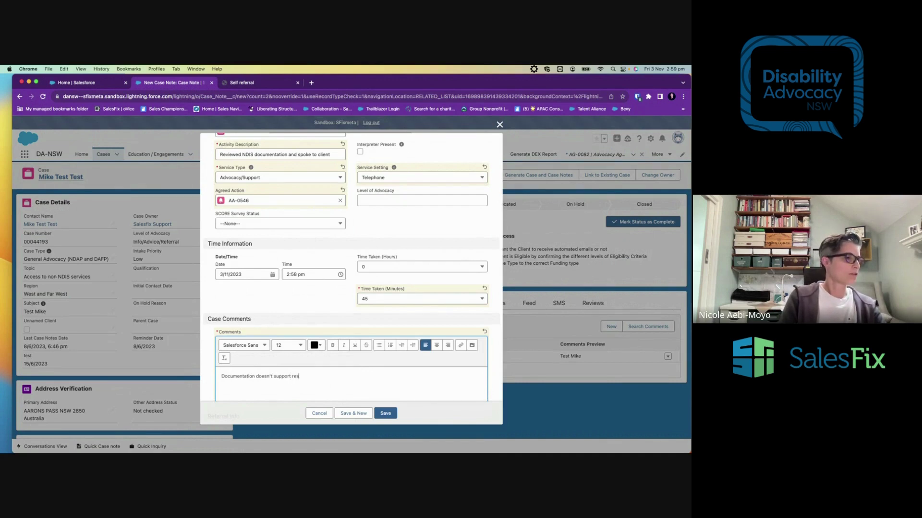
text(triction of use)
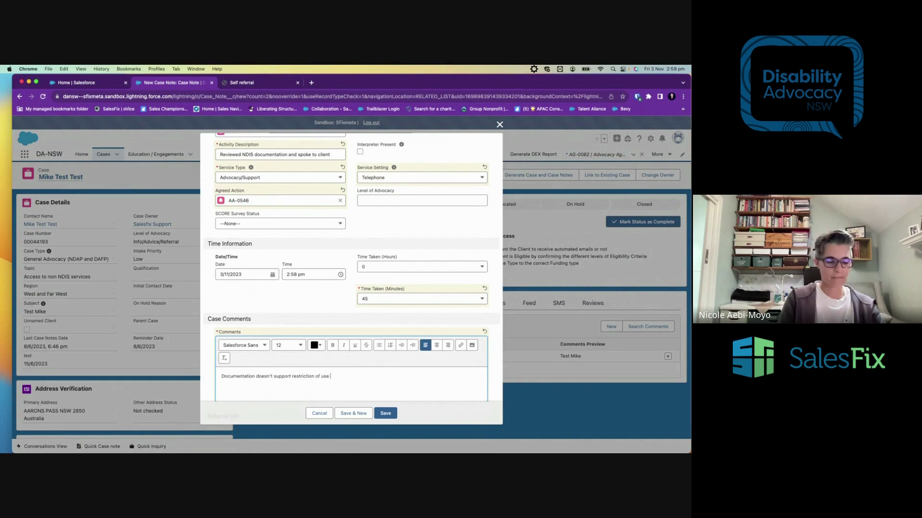
text( of Roger)
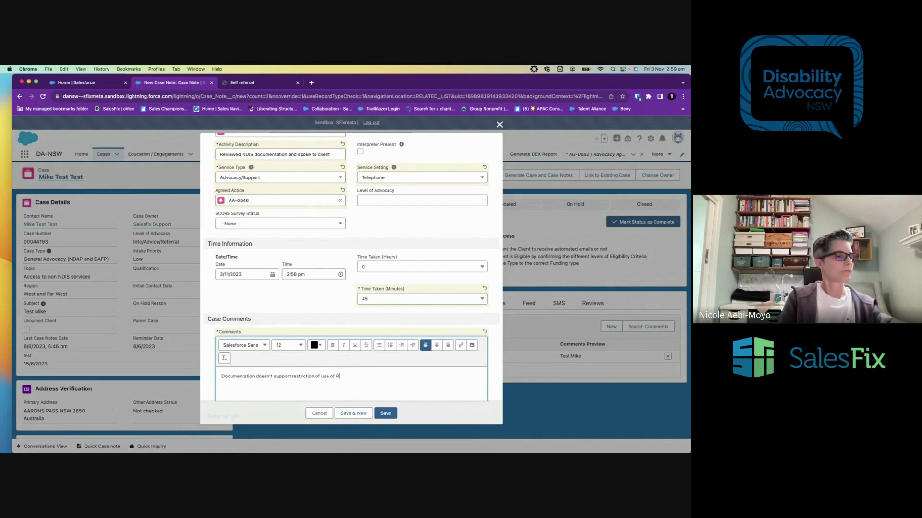
click(380, 414)
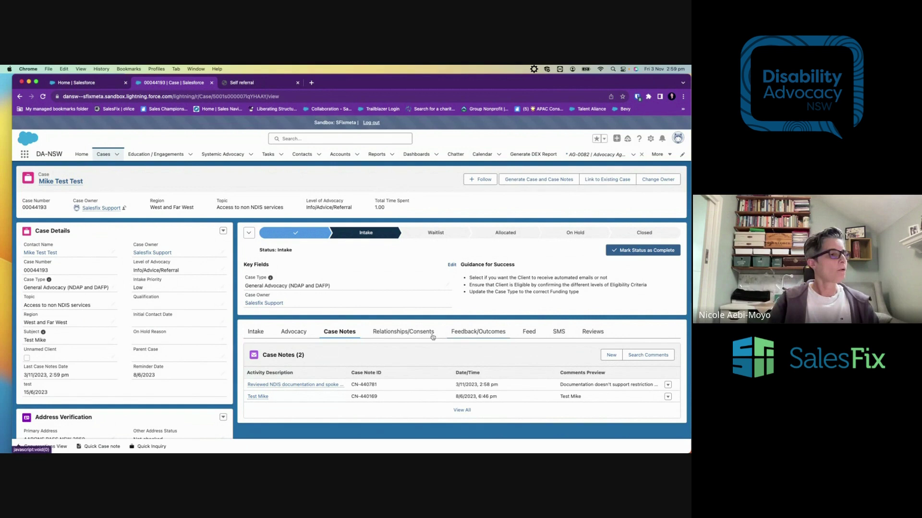
- Open case note CN-440781, leave SCORE Survey Status at --None--, and start a new SCORE assessment
click(297, 386)
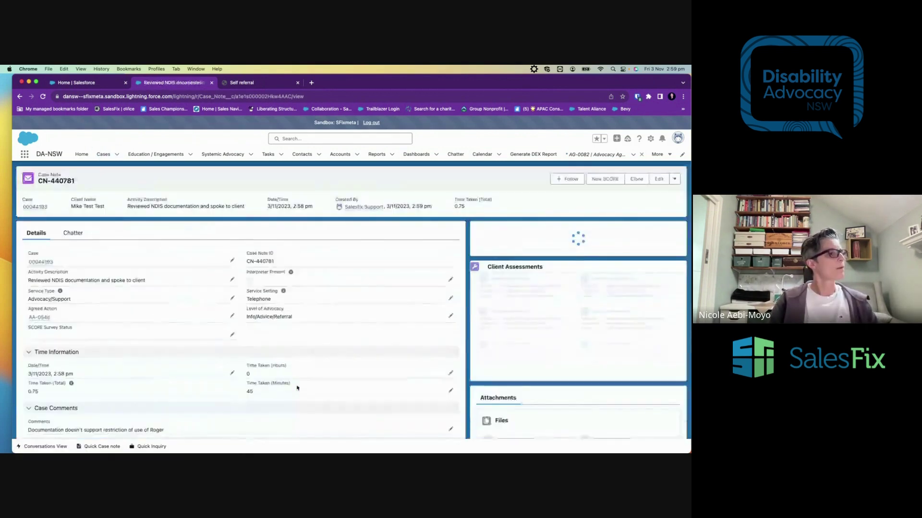
click(232, 336)
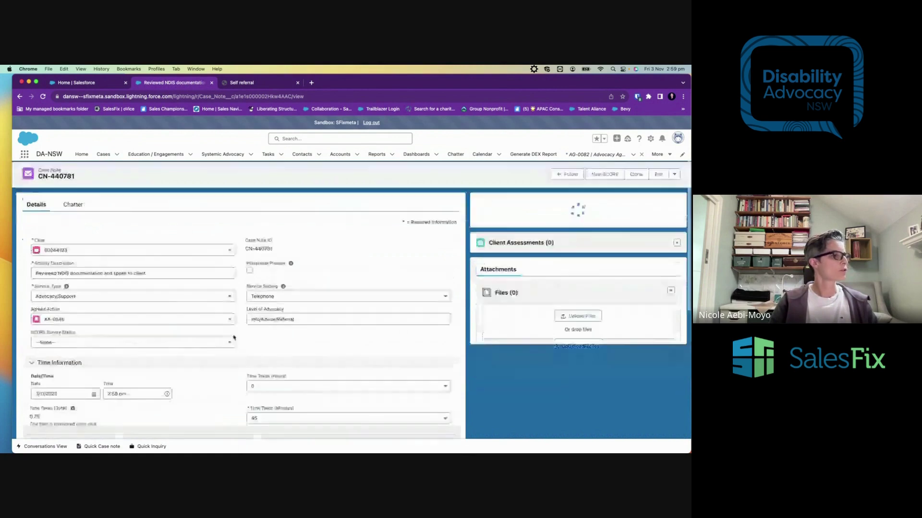
click(227, 343)
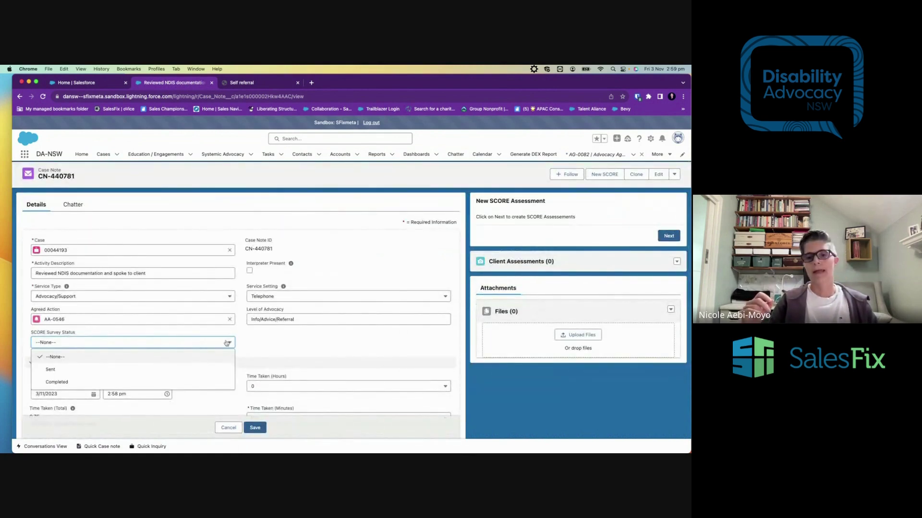
key(Escape)
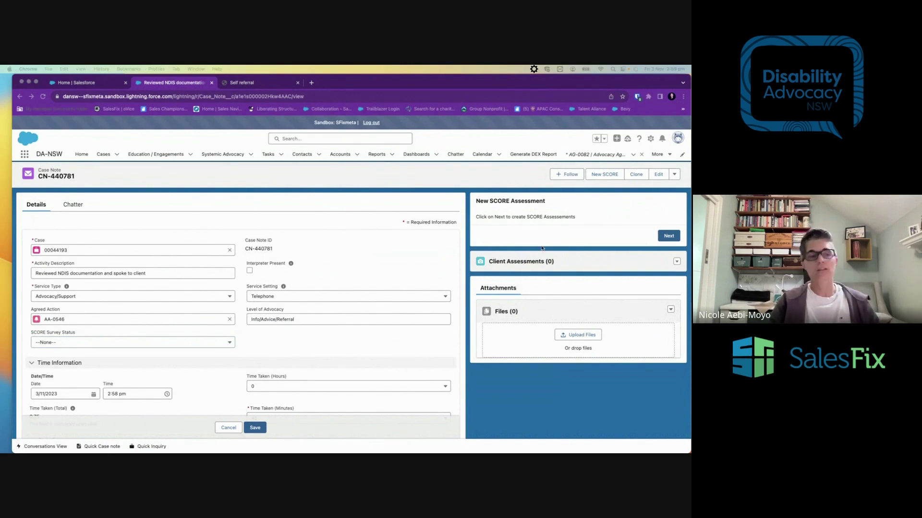
click(379, 242)
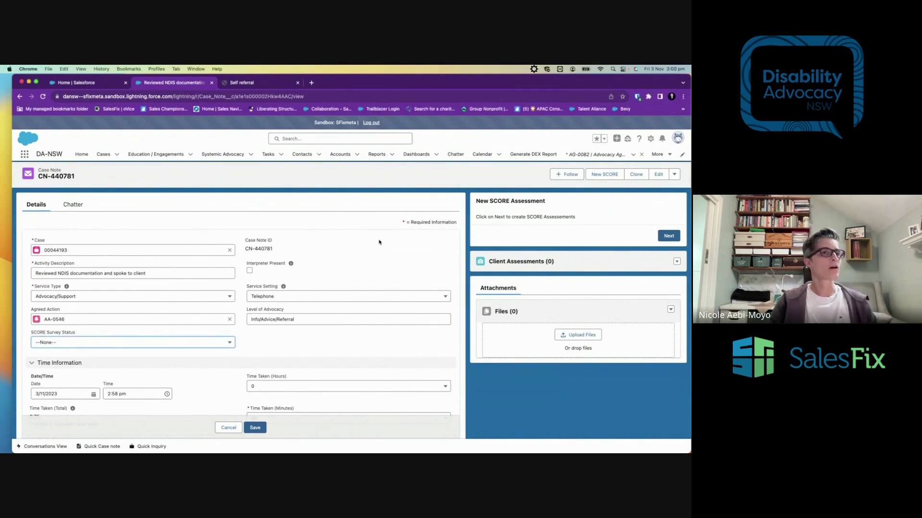
click(605, 174)
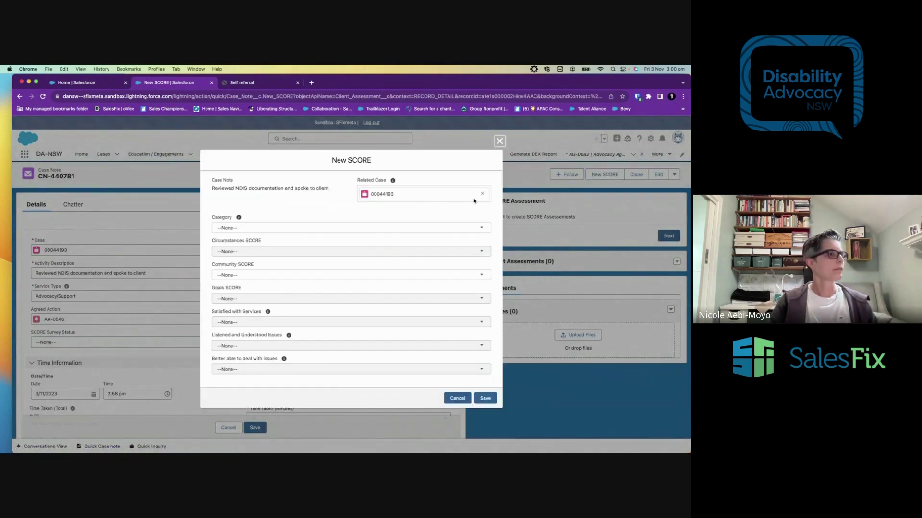
- Save a Circumstances SCORE rated 3 Middle Ground with Community SCORE Group/community knowledge
click(286, 229)
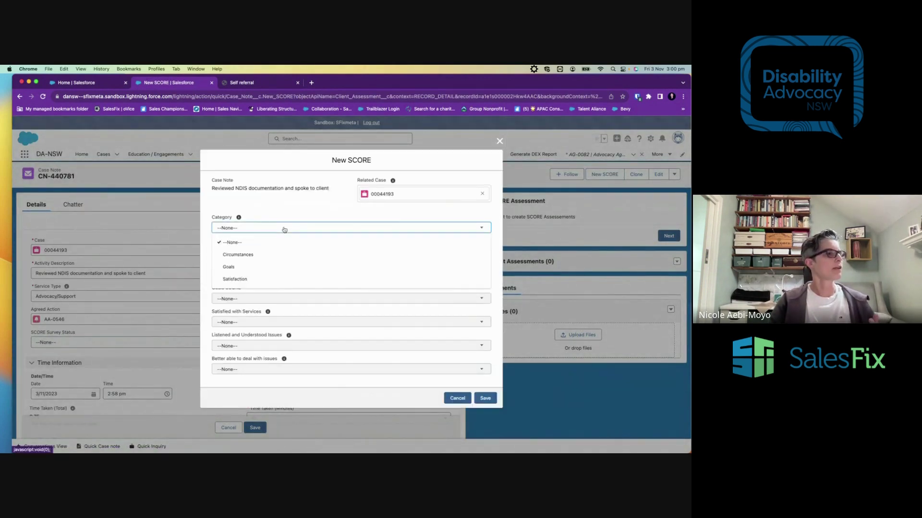
click(239, 256)
click(240, 252)
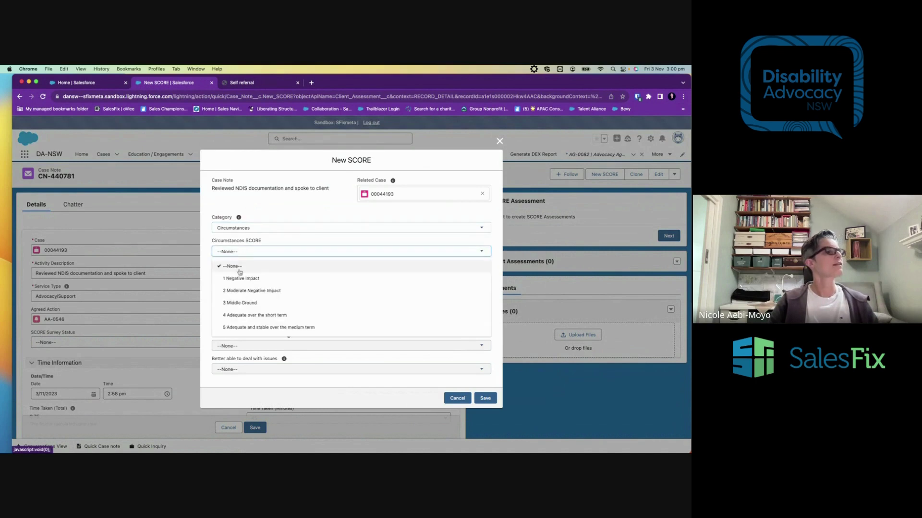
click(236, 303)
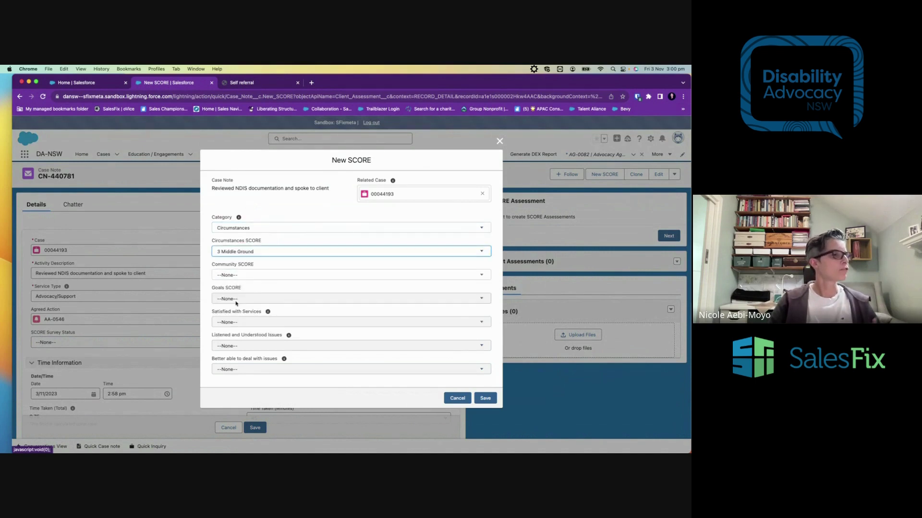
click(243, 275)
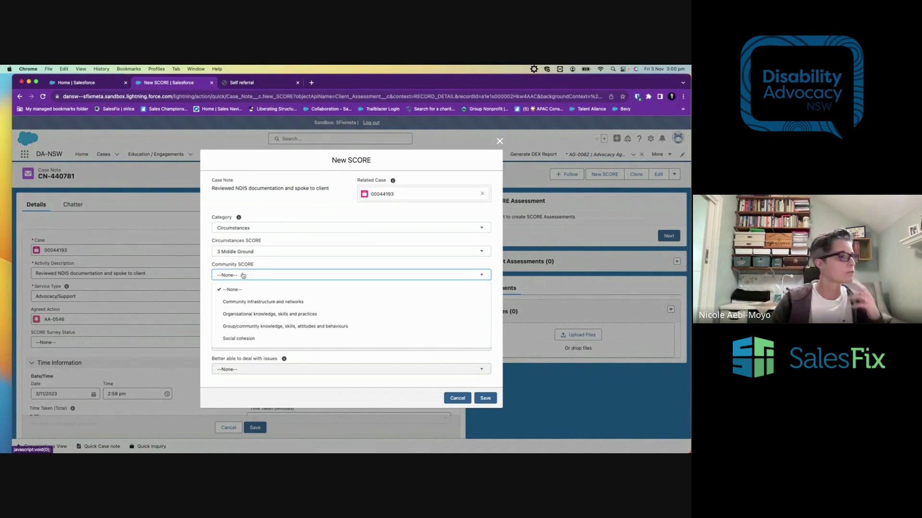
click(239, 330)
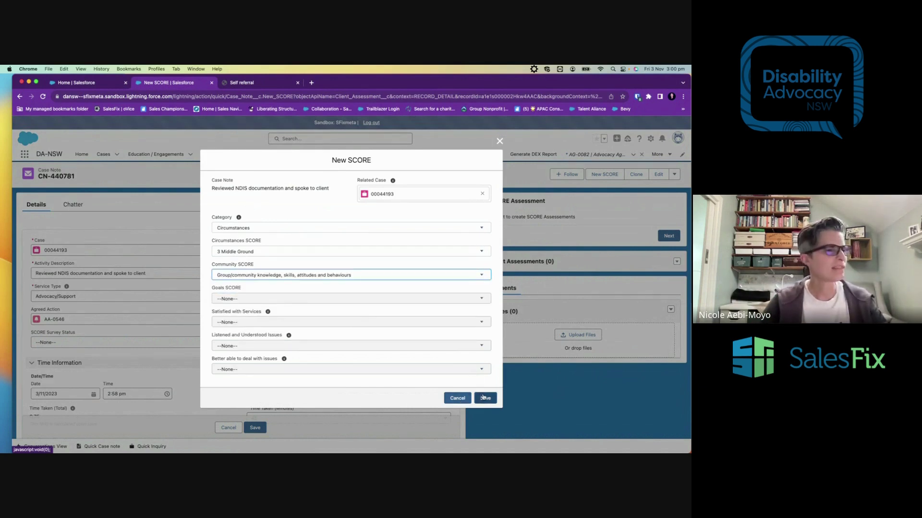
click(483, 396)
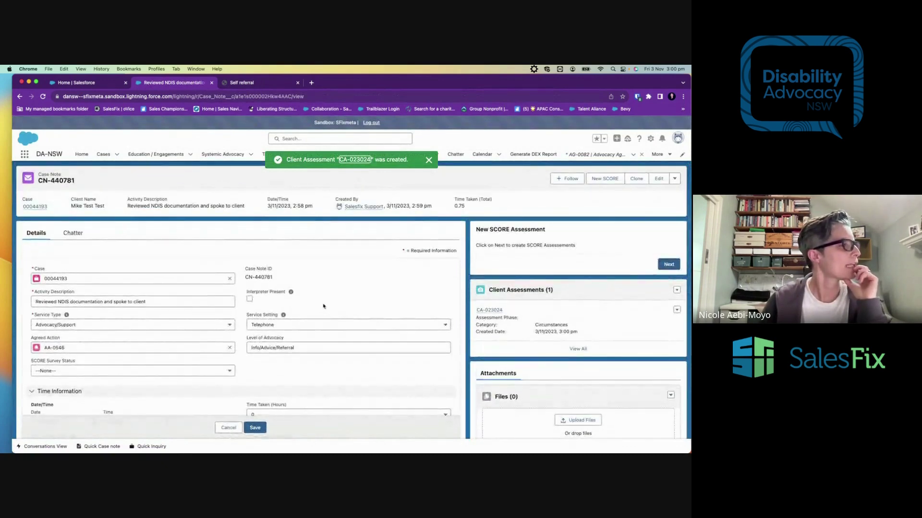
- Leave the case note unchanged and show the parent case's Feedback/Outcomes details
click(228, 427)
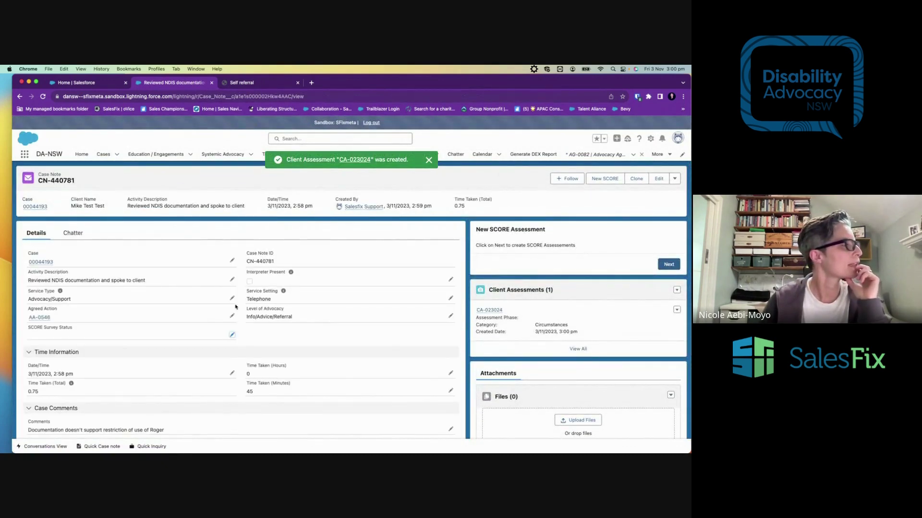
click(37, 263)
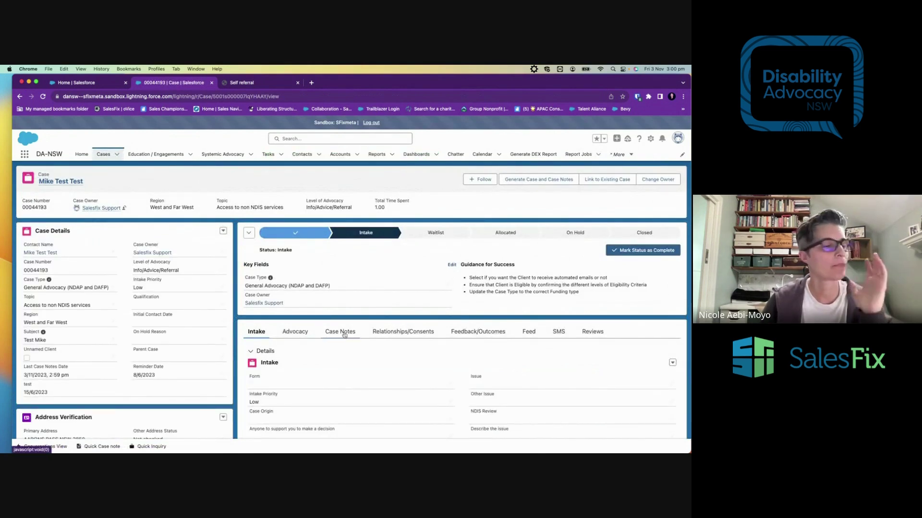
scroll(344, 333, down, 1)
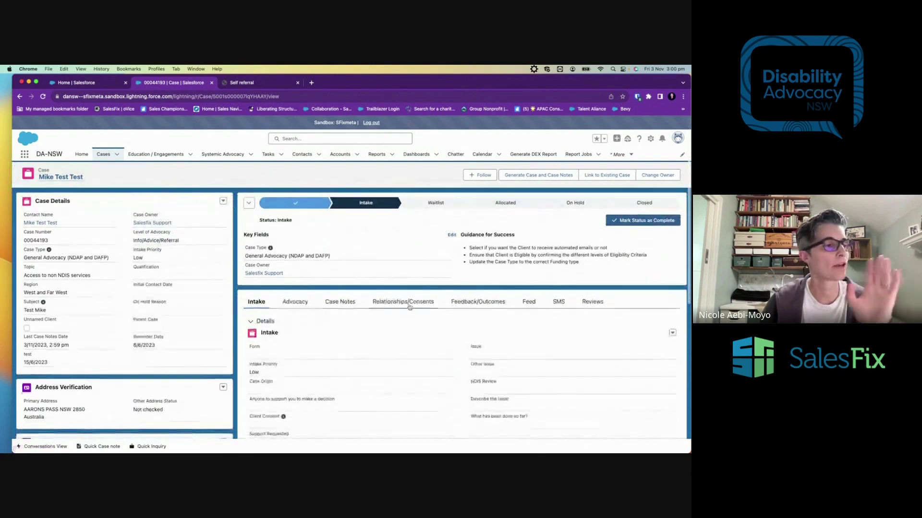
click(485, 304)
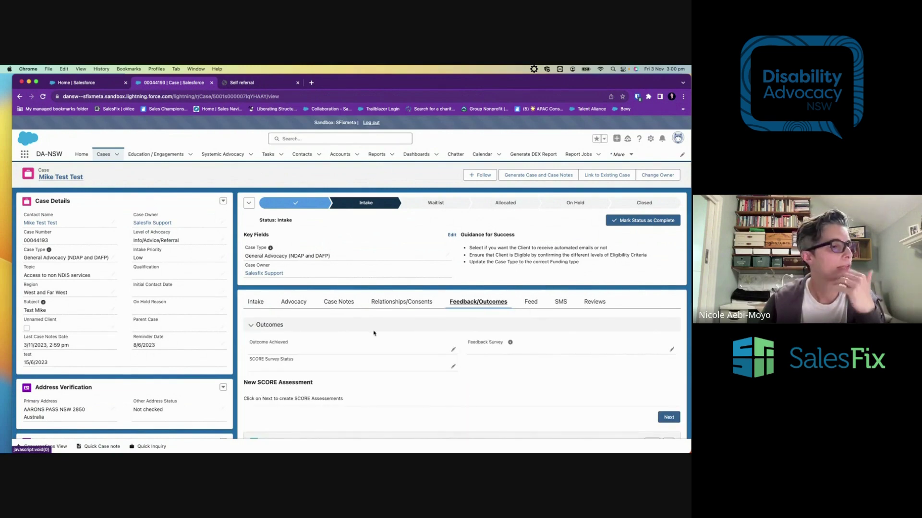
scroll(373, 334, down, 1)
scroll(374, 333, down, 1)
- Enter Outcome Achieved 'NDIS review occured and funding allocated', set SCORE Survey Status to Sent, and save
double_click(431, 318)
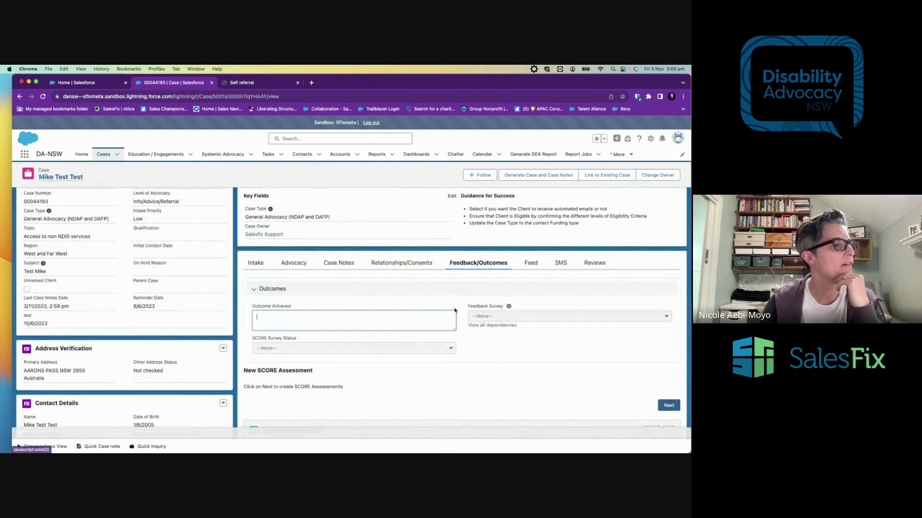
text(N)
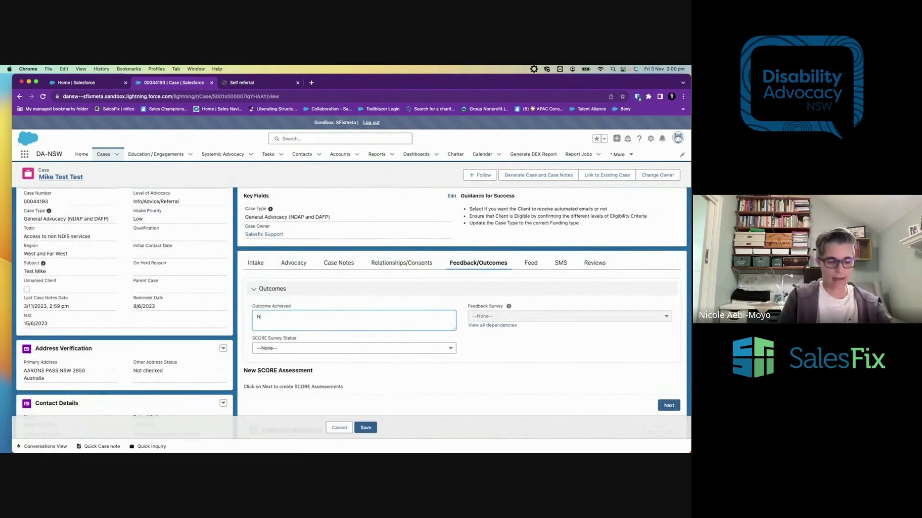
text(DIS review)
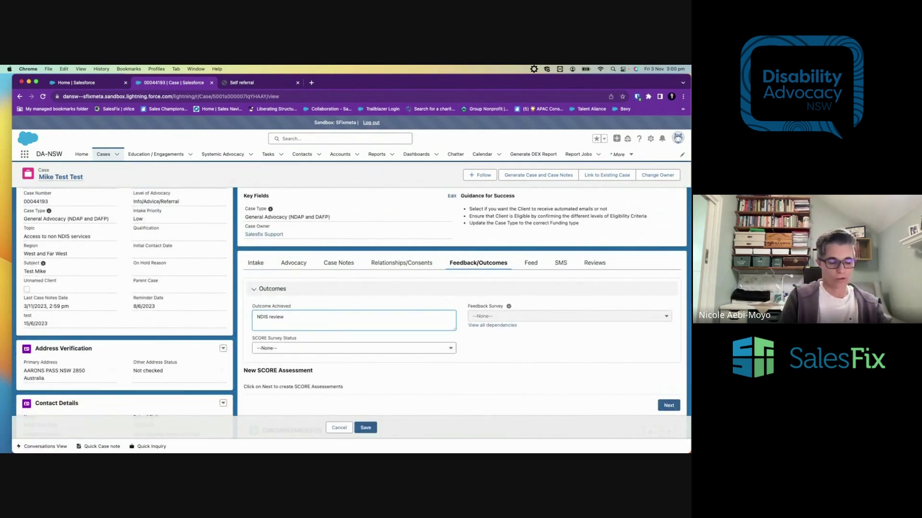
text( occured and )
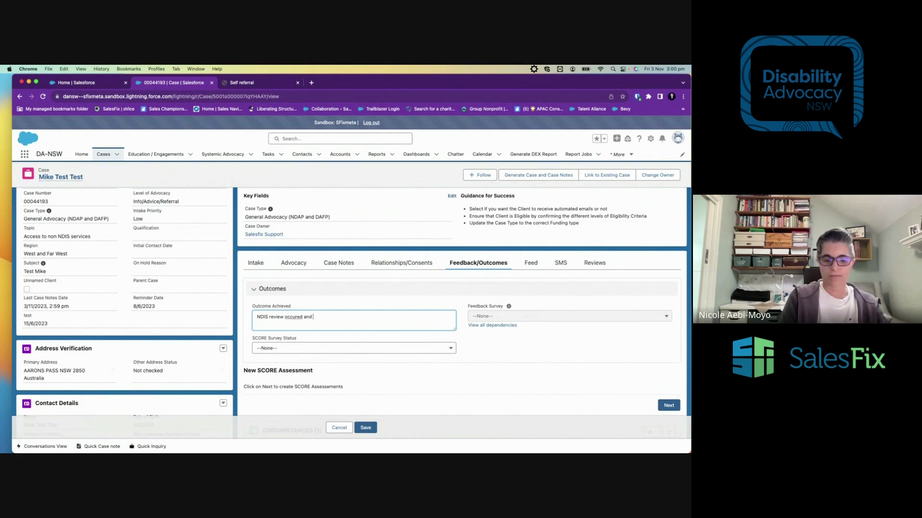
text(funding allocated)
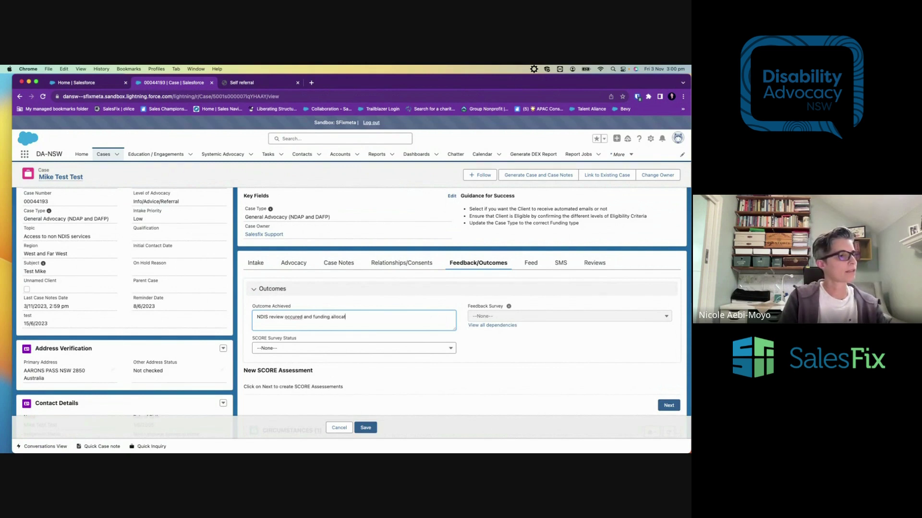
click(423, 348)
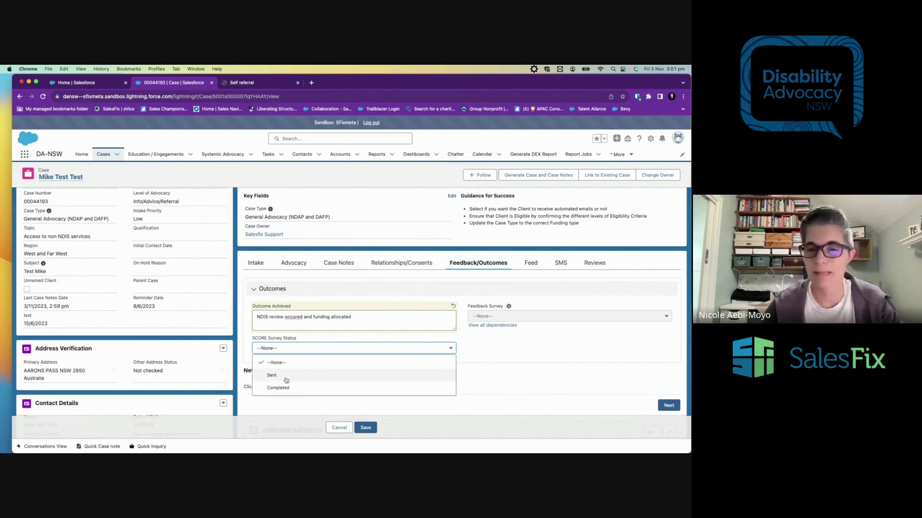
click(286, 377)
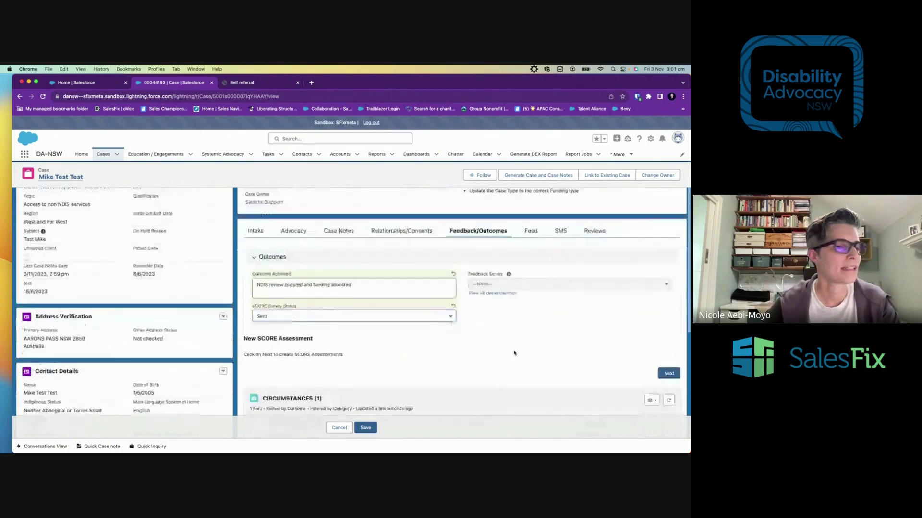
scroll(667, 363, down, 2)
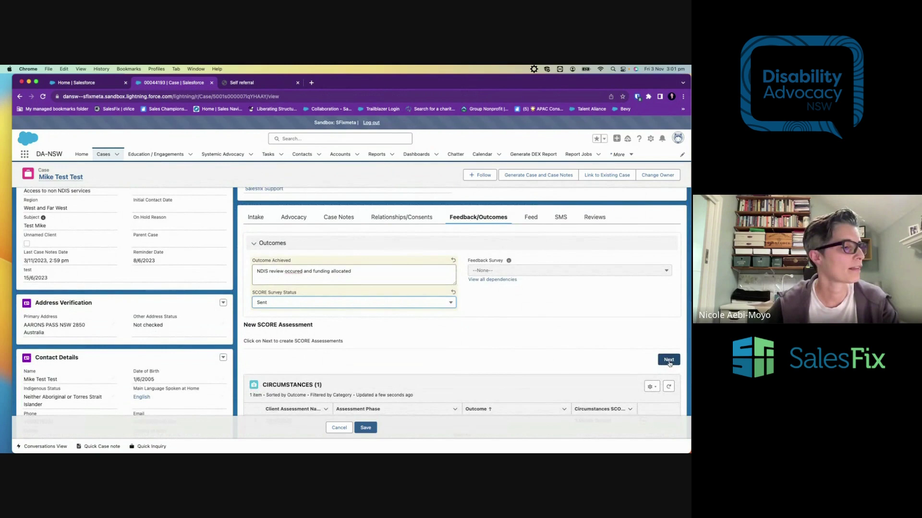
scroll(480, 360, down, 3)
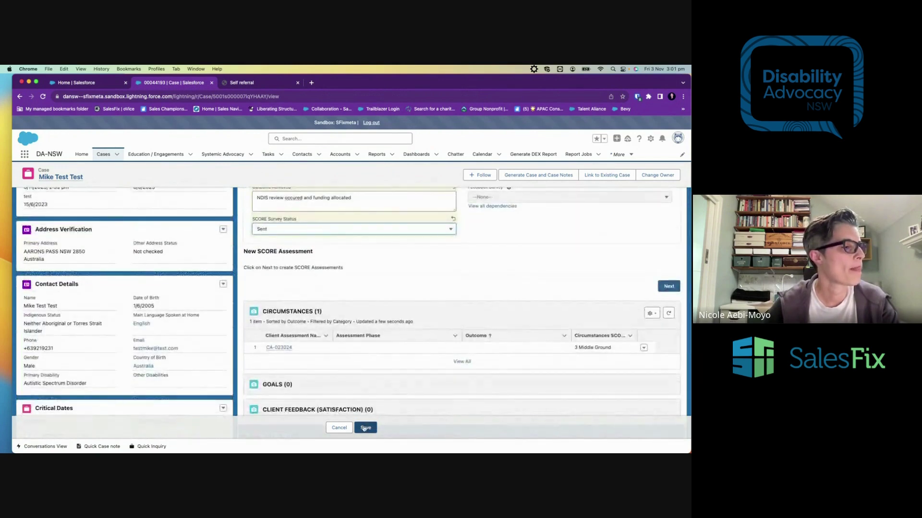
scroll(366, 386, down, 2)
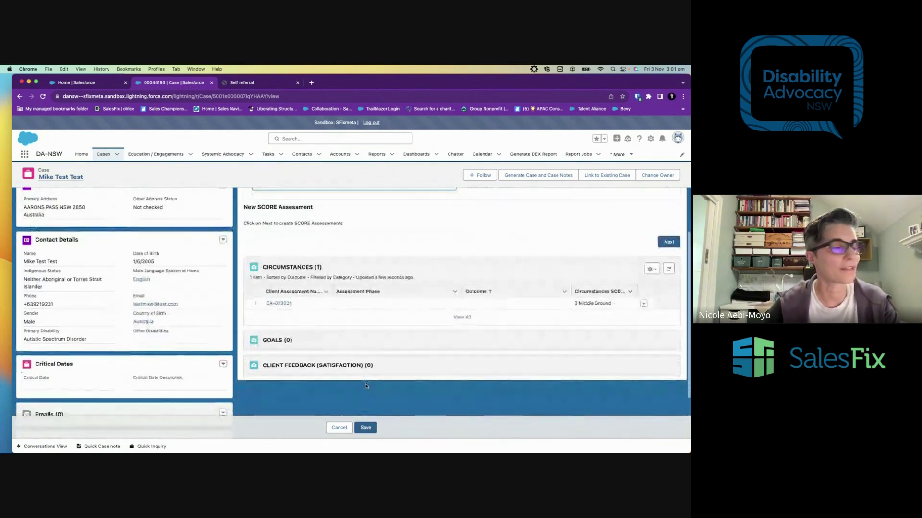
click(366, 426)
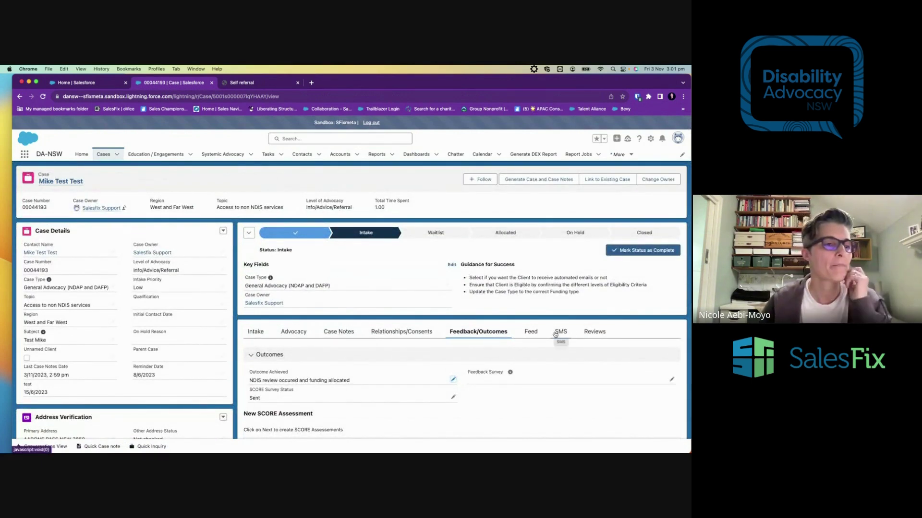
- Show the case's Reviews section, which has no case reviews yet
click(590, 332)
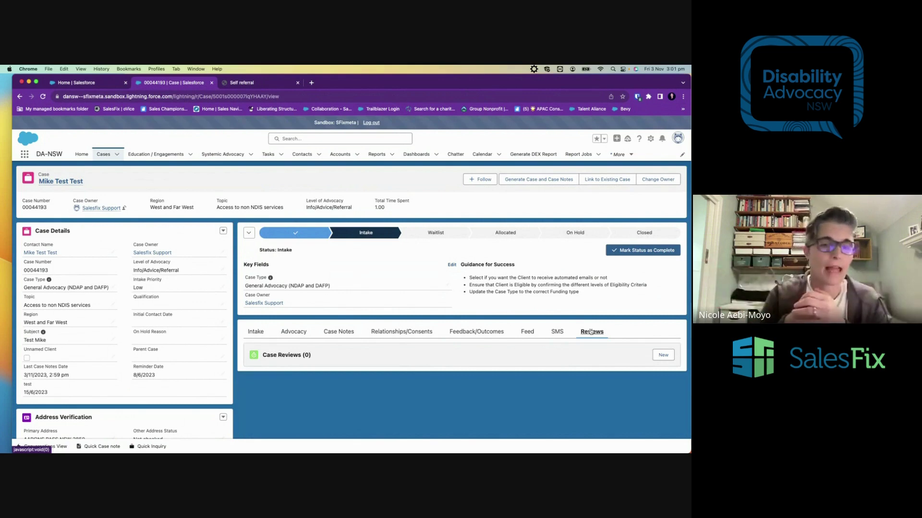
click(82, 83)
scroll(193, 190, down, 5)
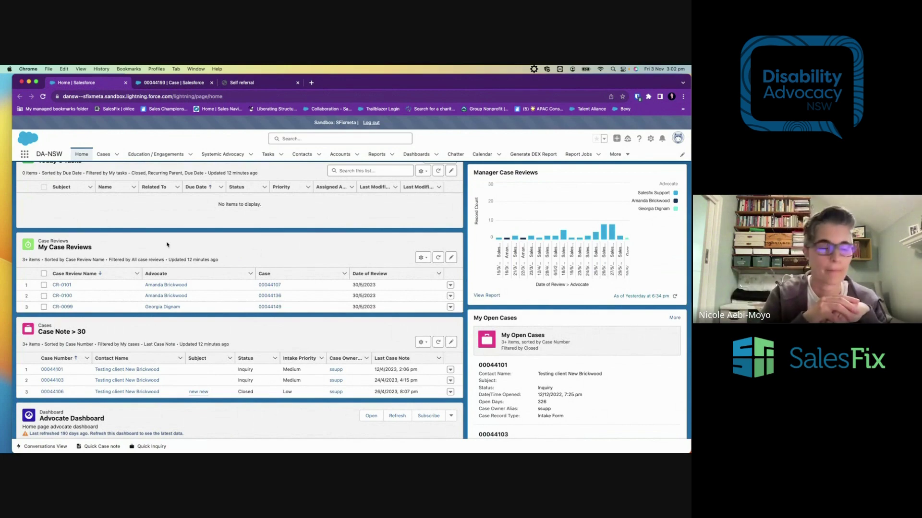
scroll(166, 245, up, 3)
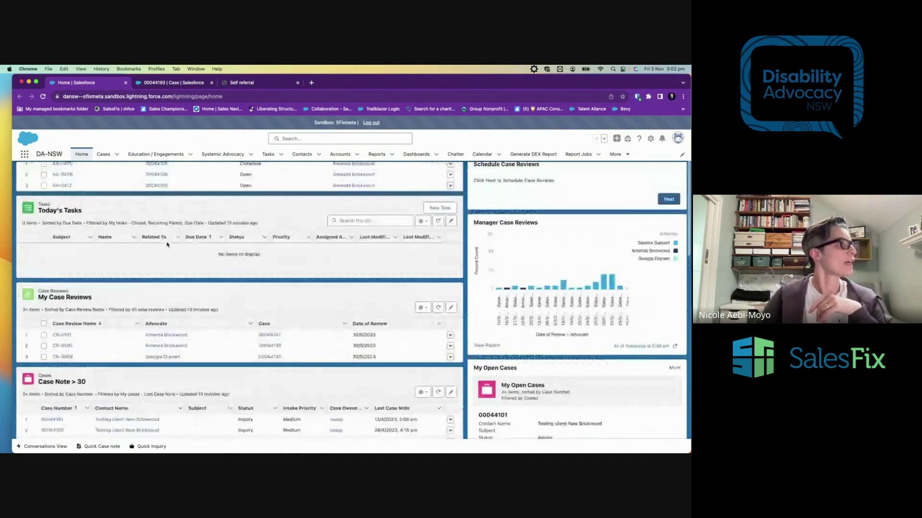
- Mark case 00044193 Closed with Ineligibility Reason Conflict of Interest and save
click(153, 83)
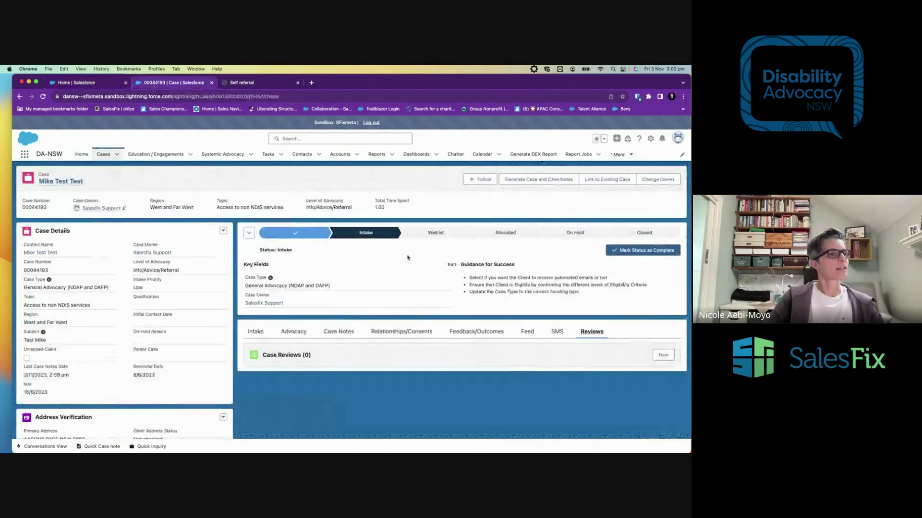
click(506, 235)
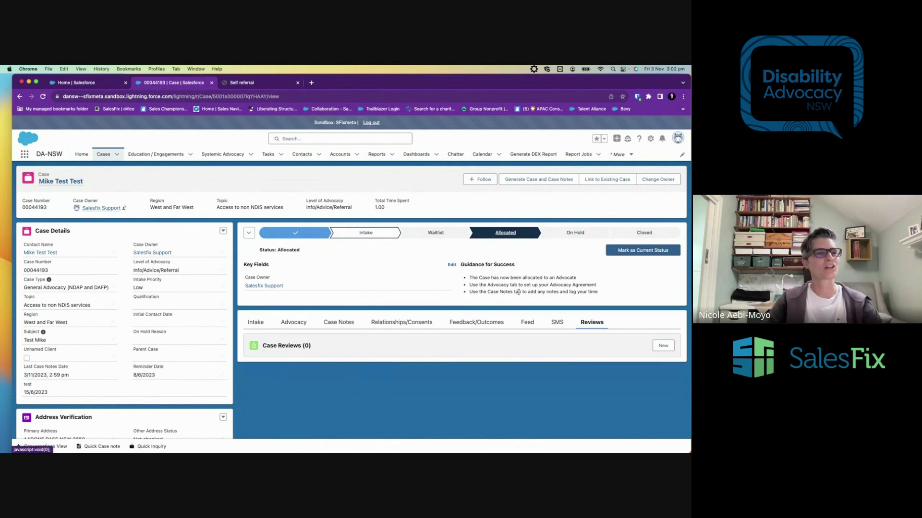
click(645, 233)
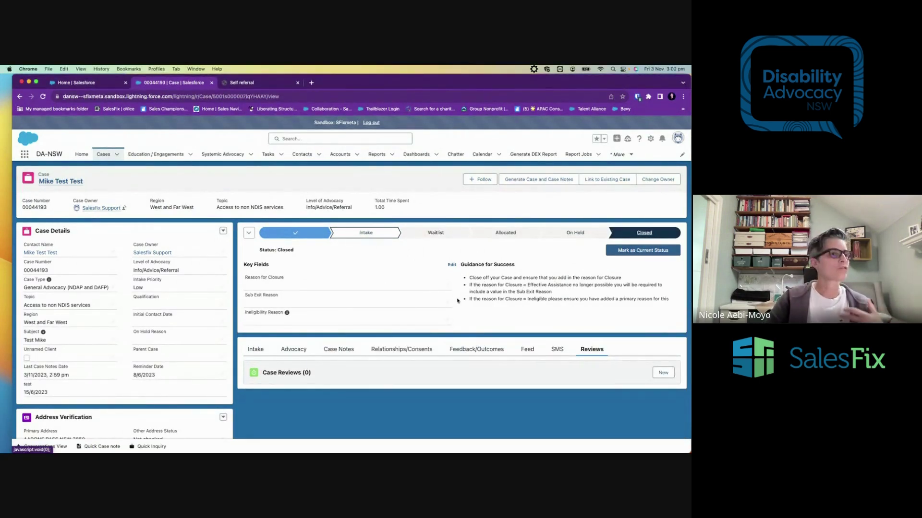
click(447, 285)
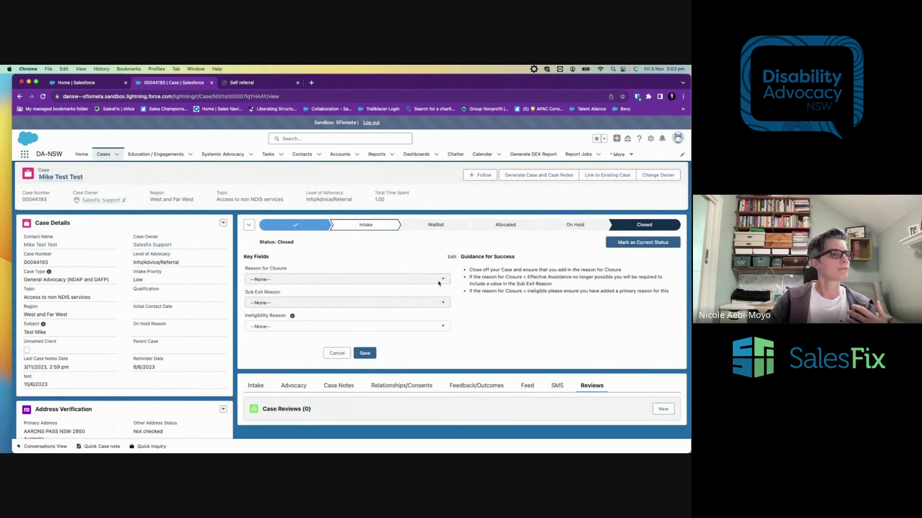
click(442, 327)
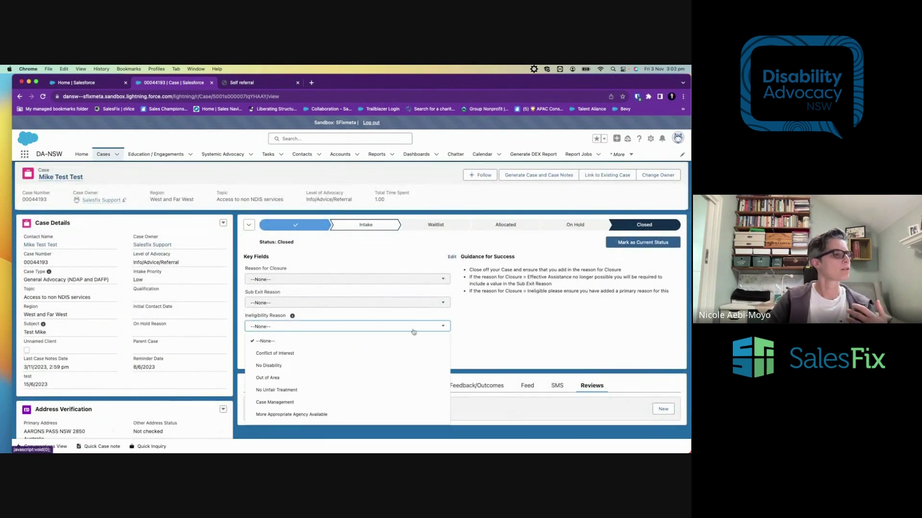
click(303, 355)
click(364, 354)
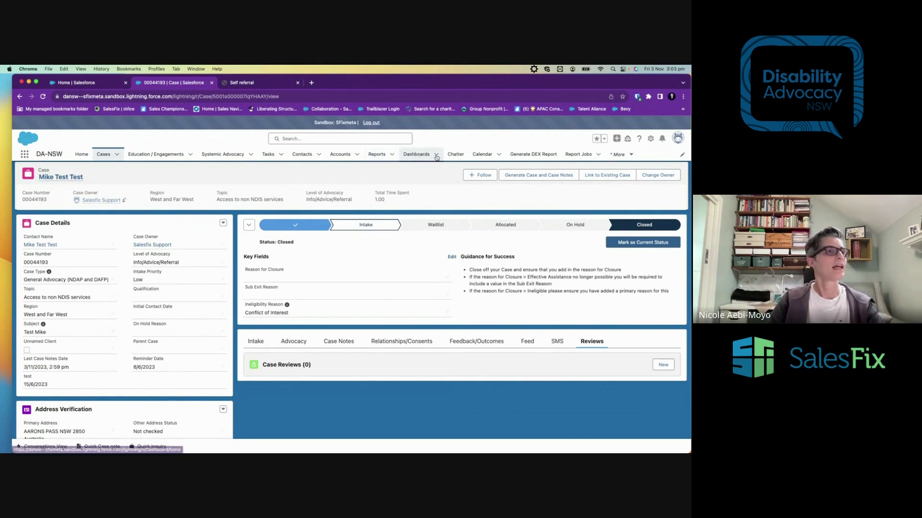
- Open the DA Quality Dashboard from All Dashboards and review its Birthdate, Language, Indigenous Status and Gender tiles
click(436, 156)
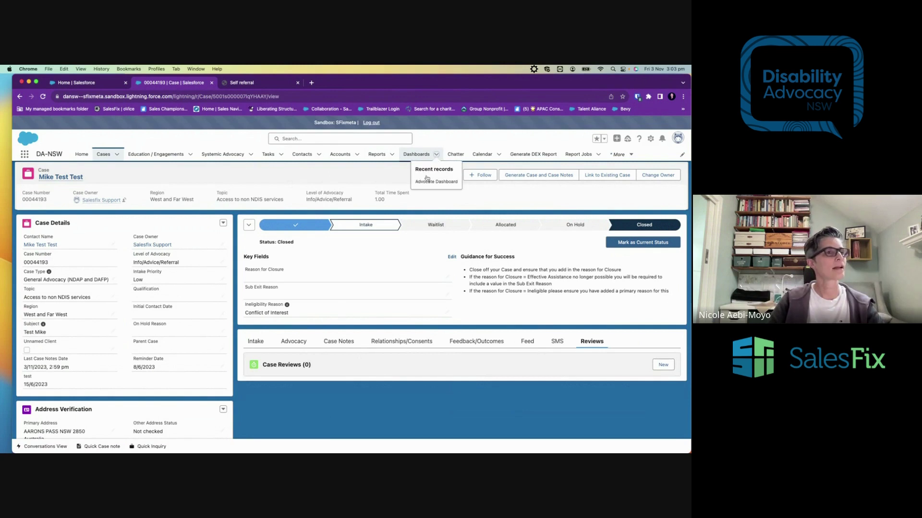
click(415, 154)
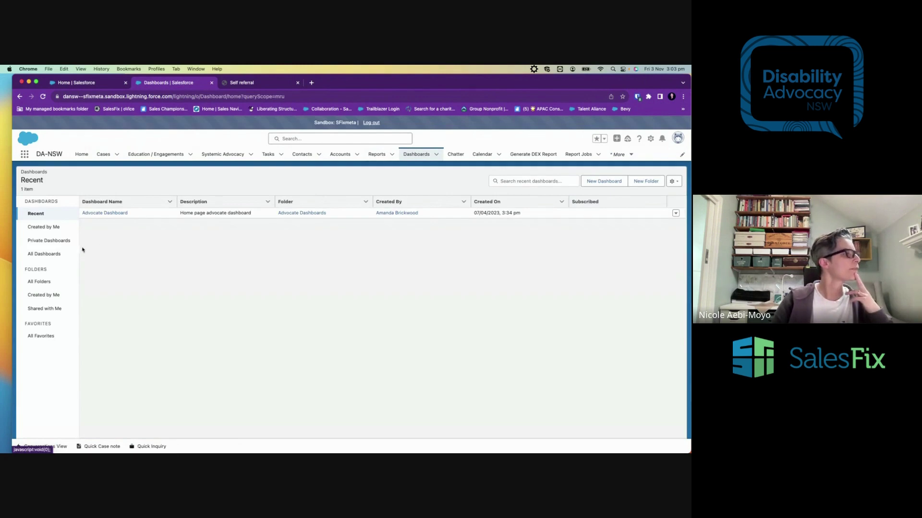
click(48, 254)
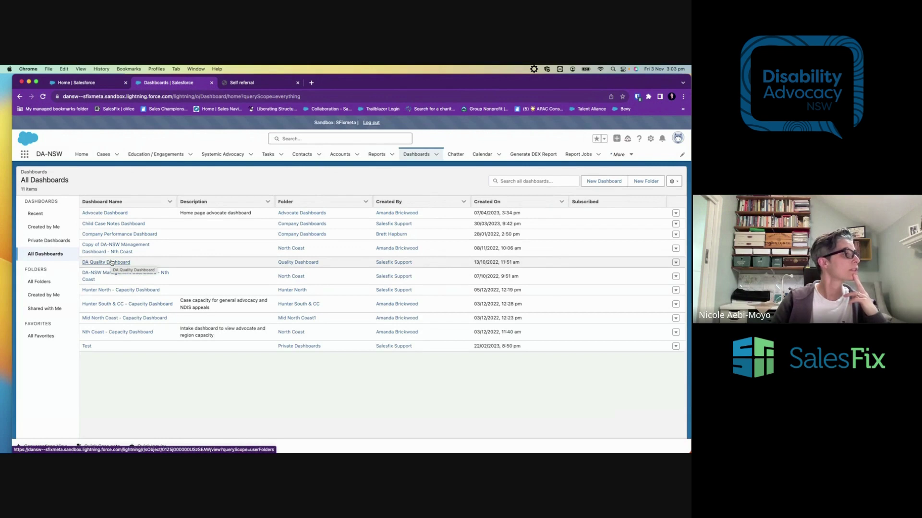
click(111, 262)
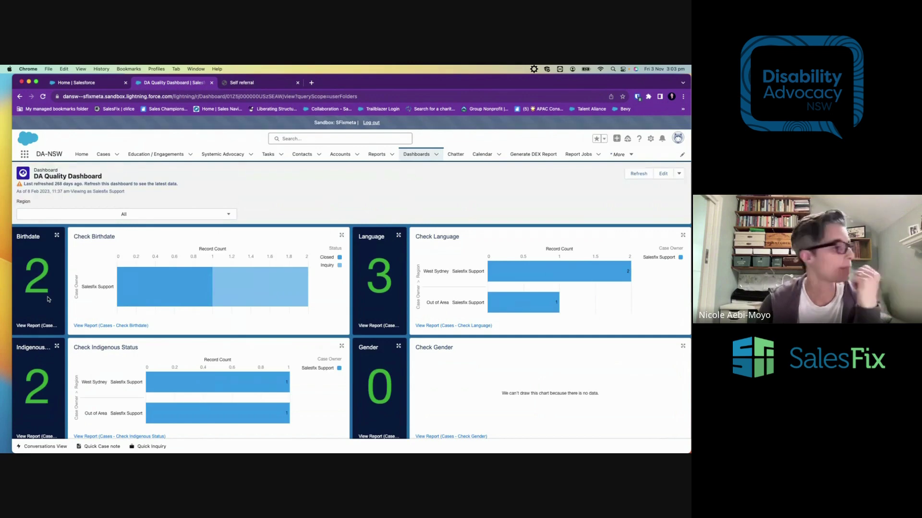
scroll(48, 299, down, 5)
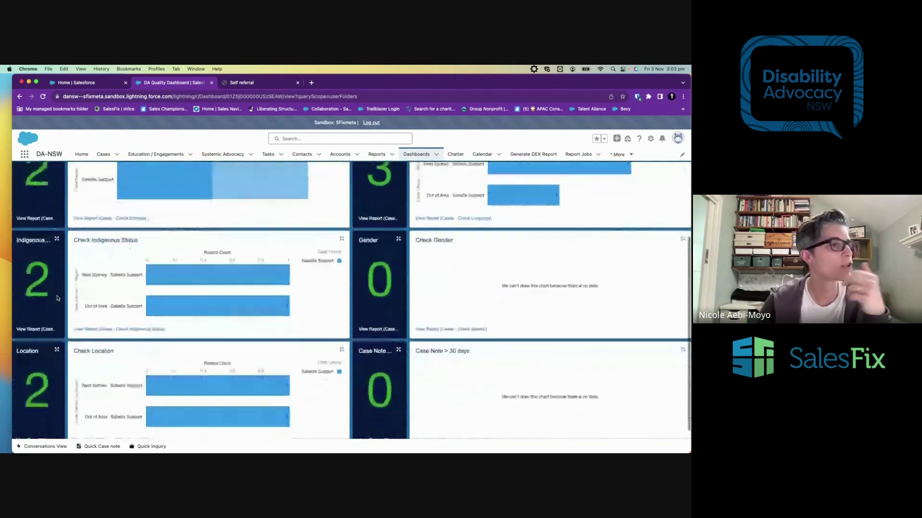
scroll(57, 298, up, 5)
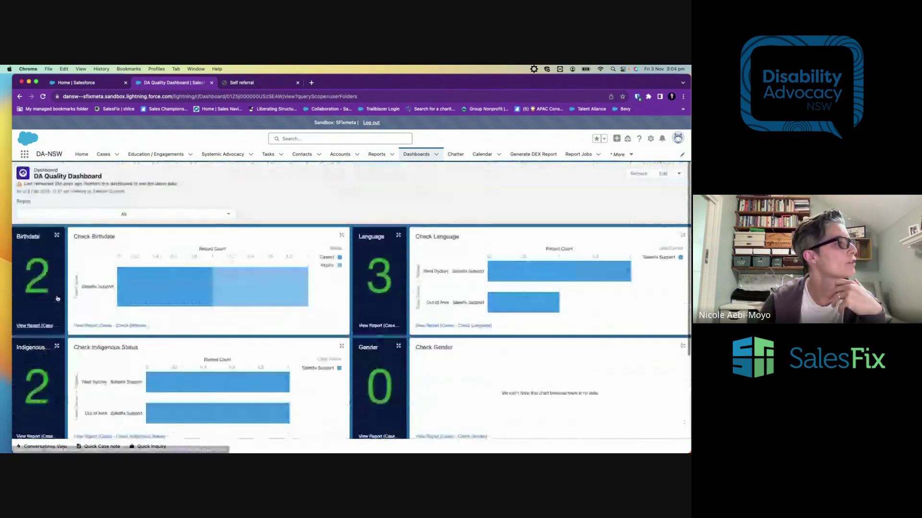